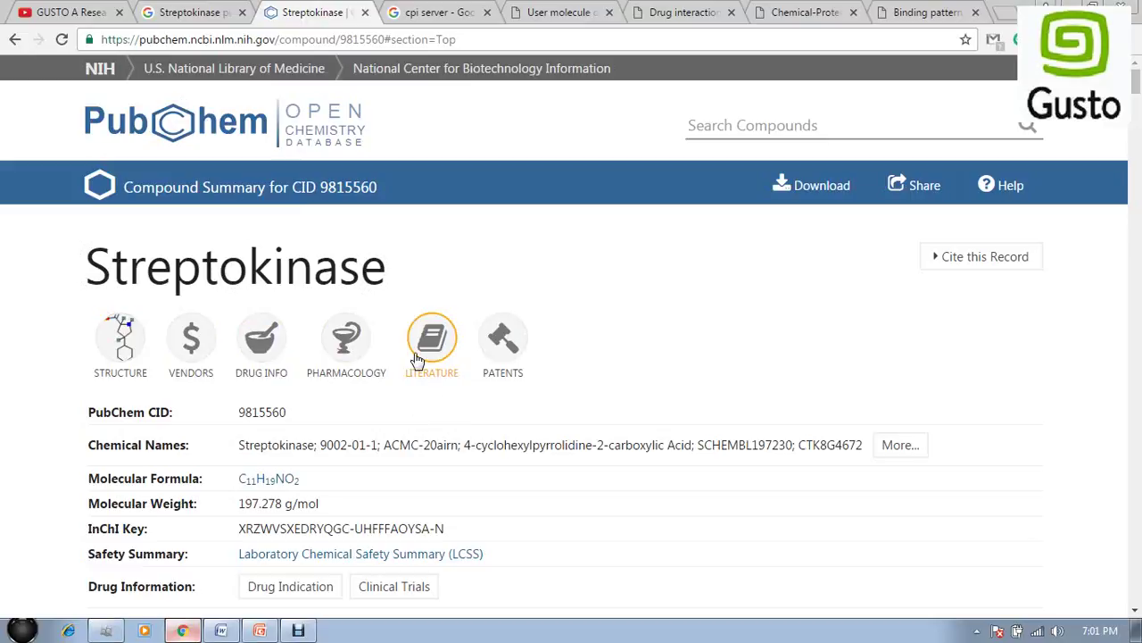
Download the 2D structure of Streptokinase as an SDF file.
scroll(696, 230, down, 6)
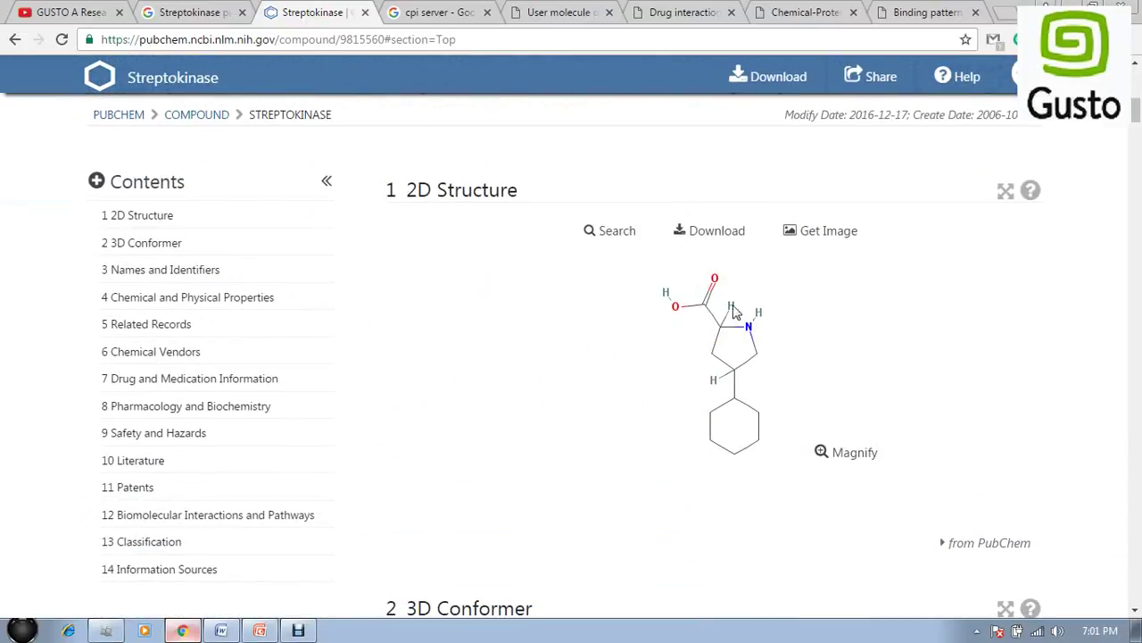
click(707, 233)
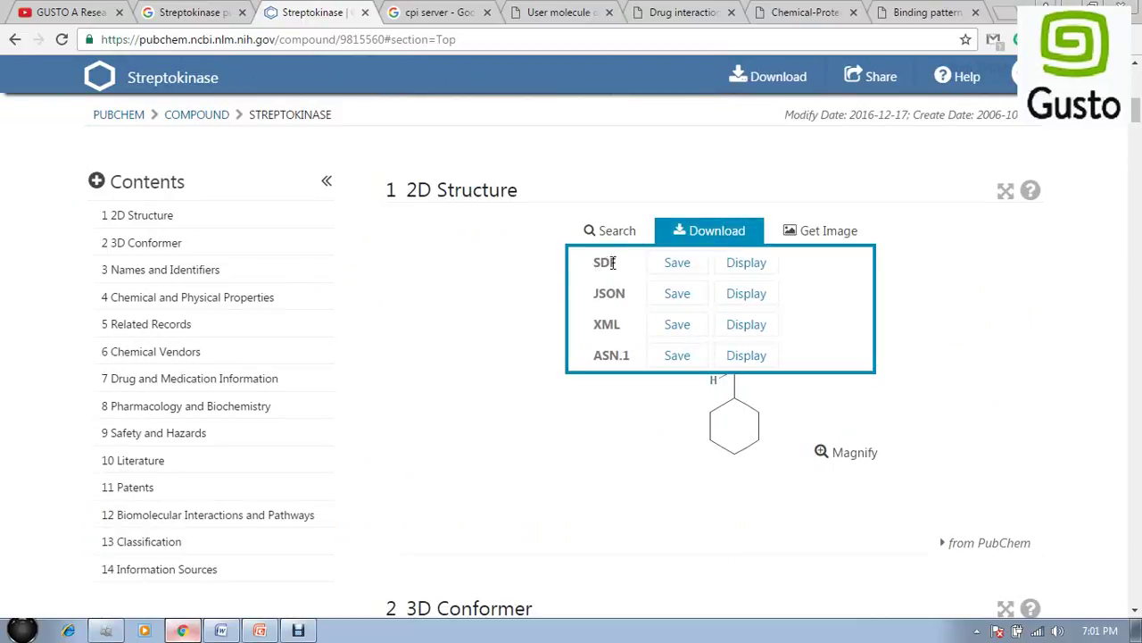
click(677, 264)
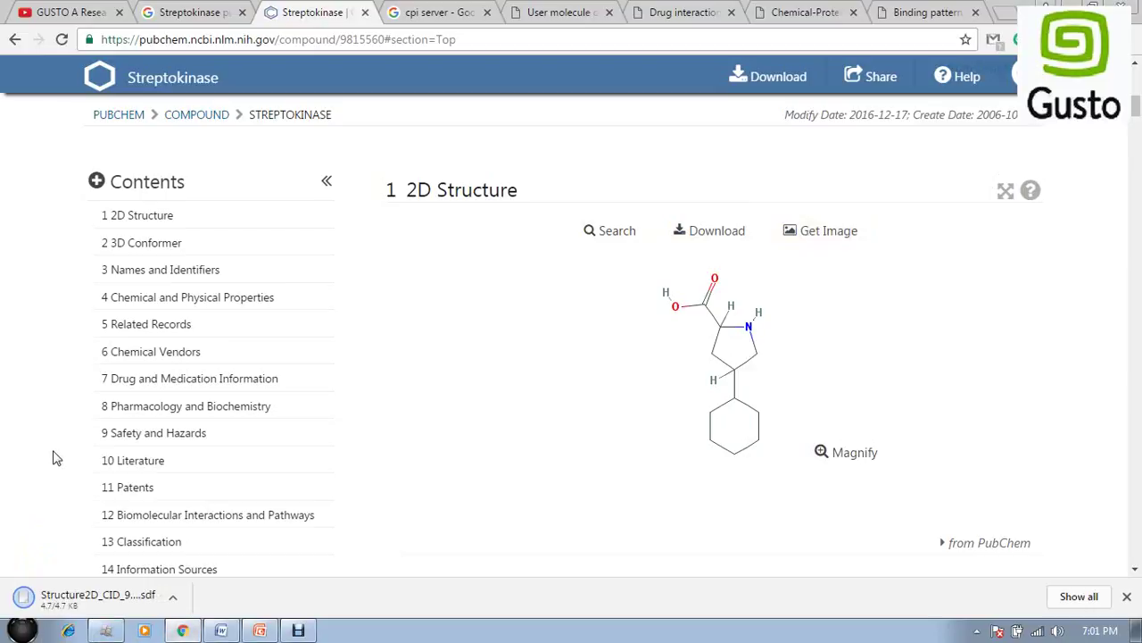
Show the downloaded structure file in its folder and rename it Streptokinase.sdf.
click(172, 598)
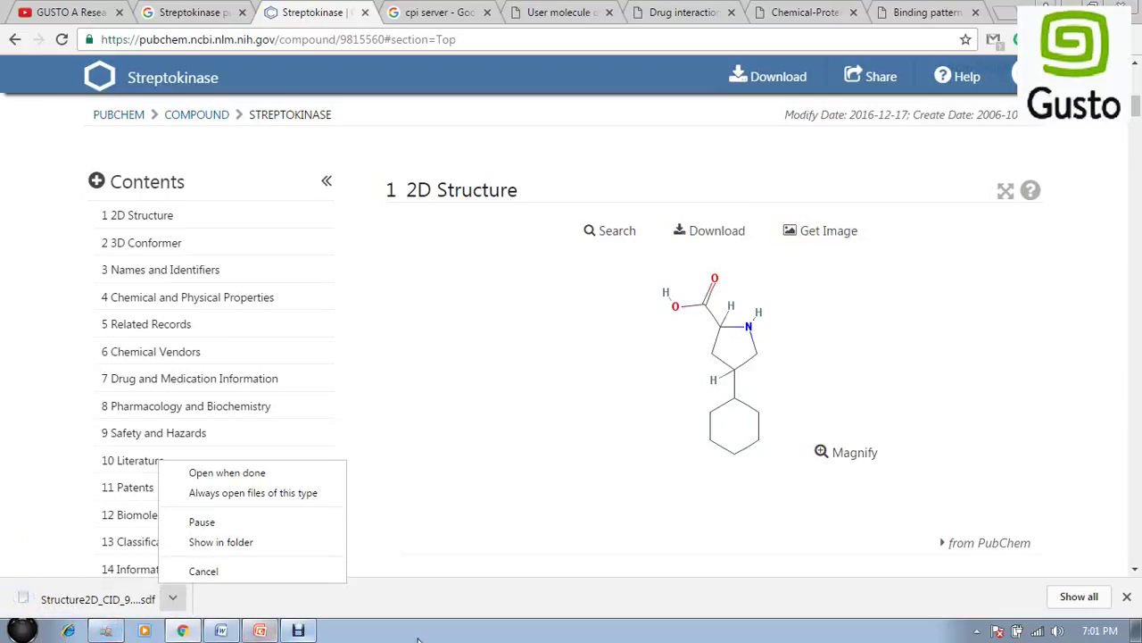
click(42, 524)
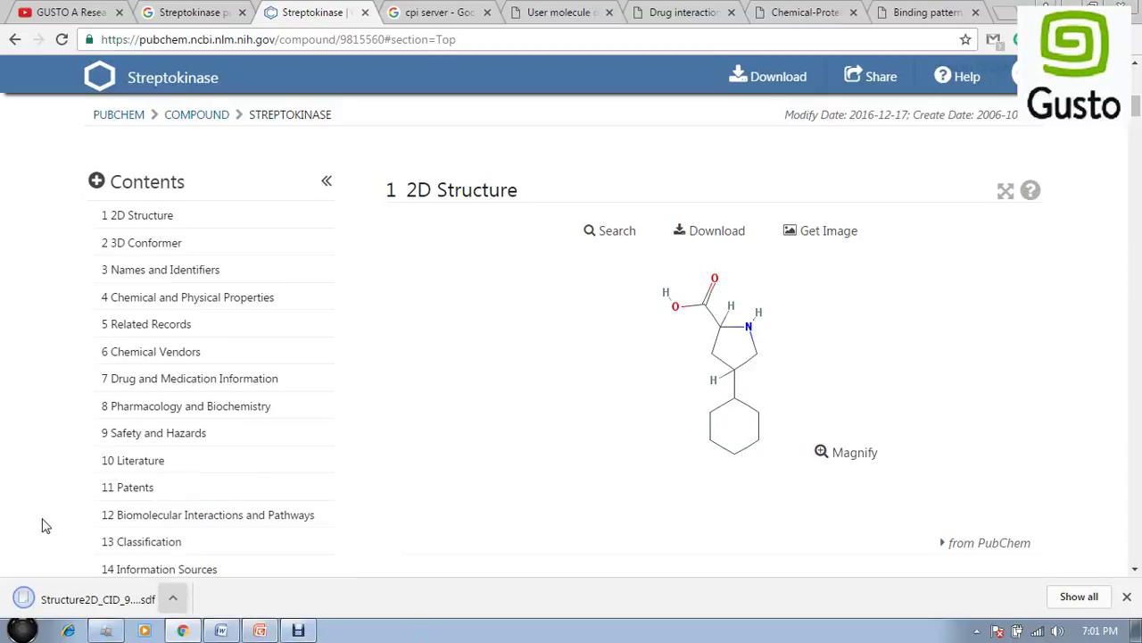
click(173, 598)
click(223, 544)
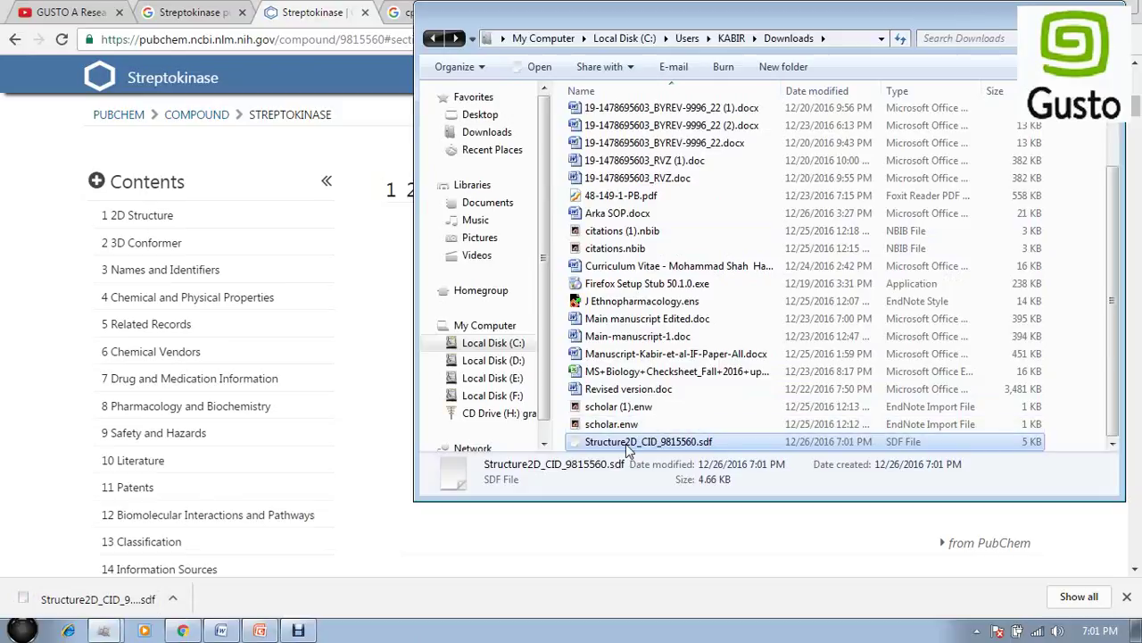
click(674, 442)
text(Strept)
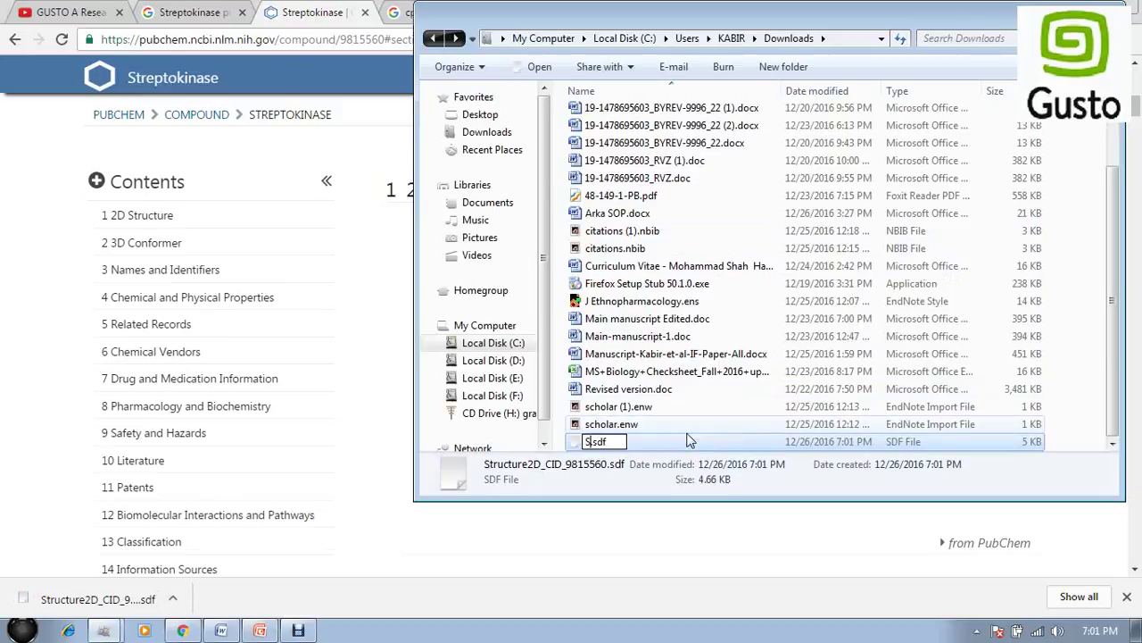
text(okinase)
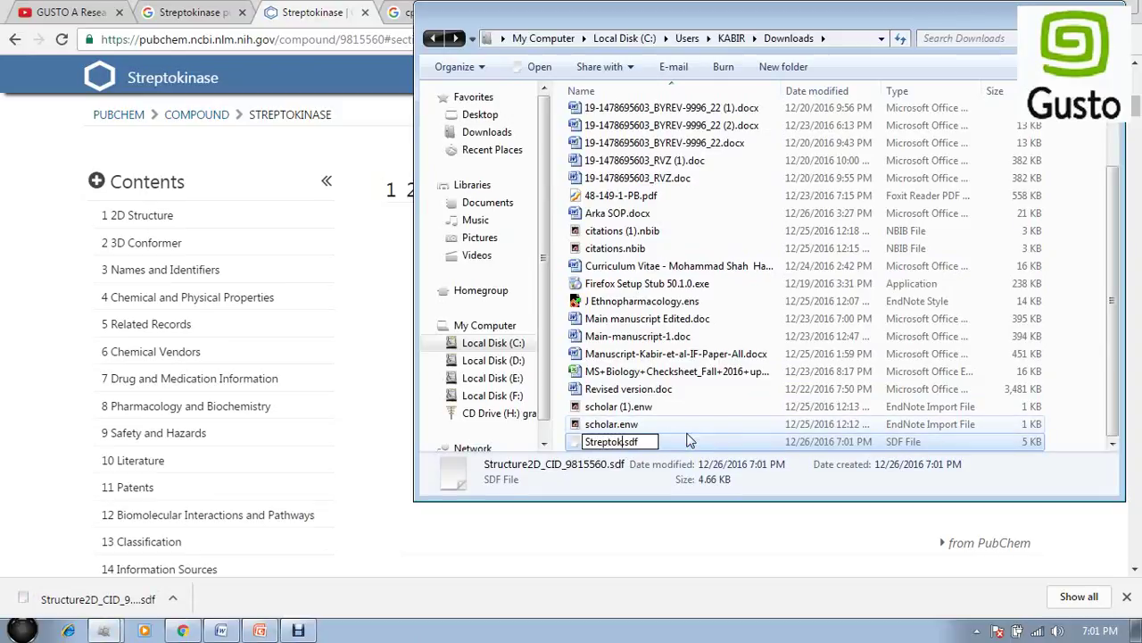
click(675, 389)
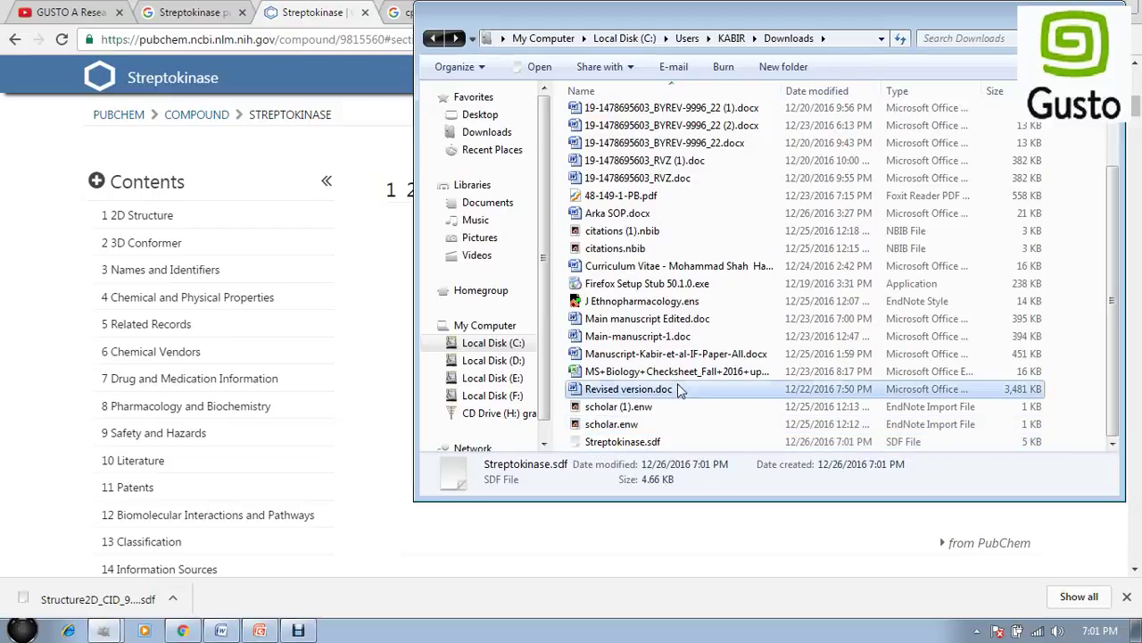
Move Streptokinase.sdf from the Downloads folder to the desktop and place it beneath Molecular docking.pptx.
click(655, 444)
right_click(655, 443)
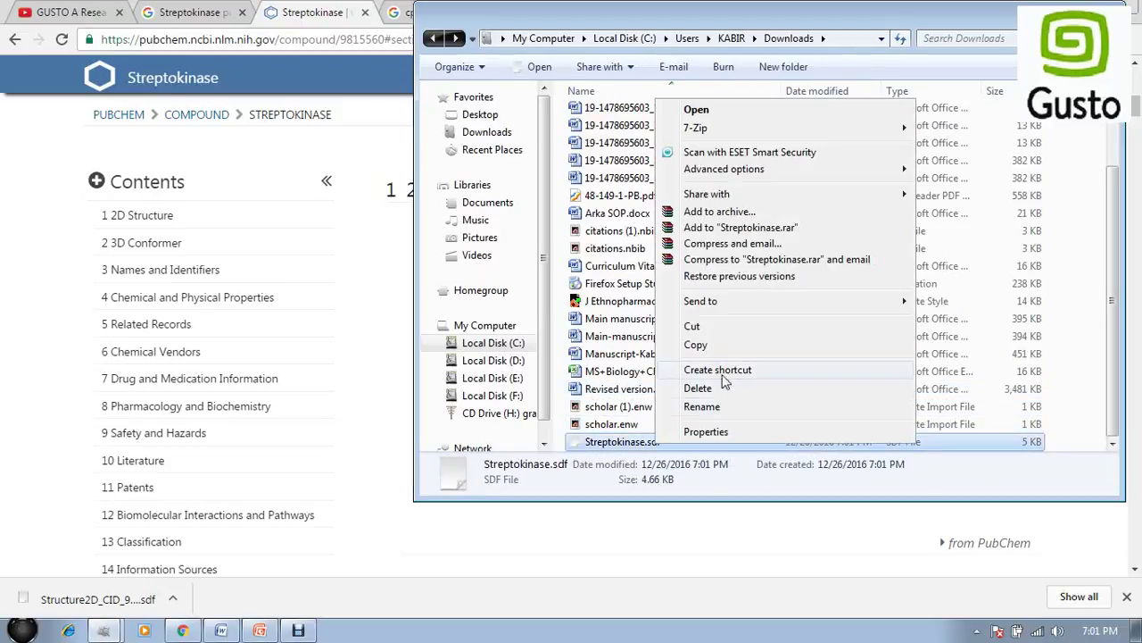
click(719, 328)
key(alt+Tab)
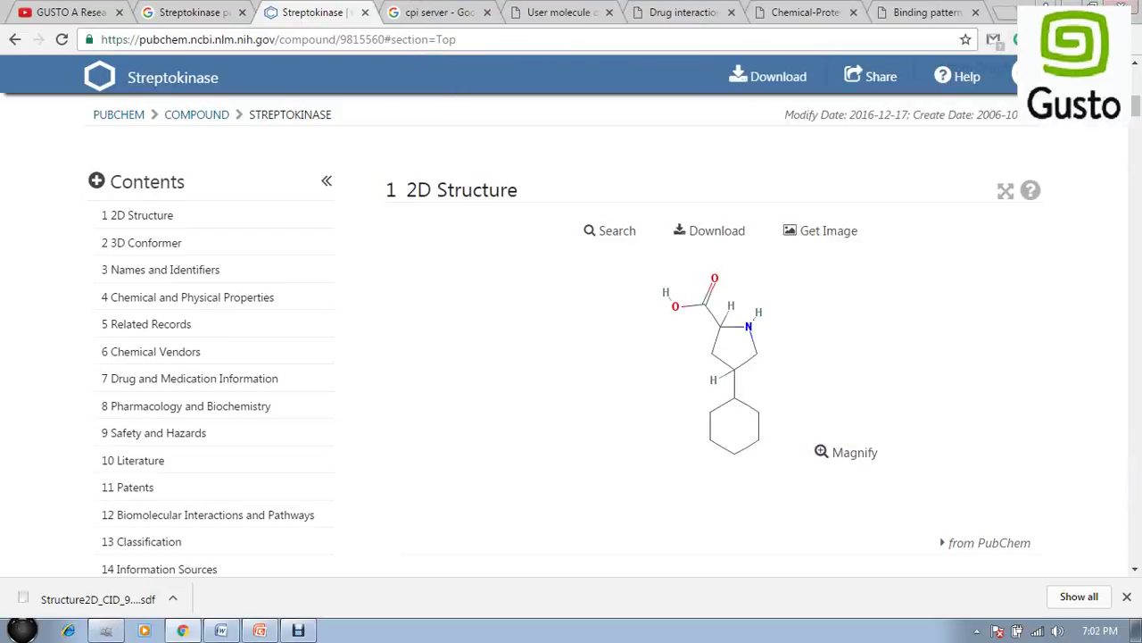
key(super+d)
right_click(698, 87)
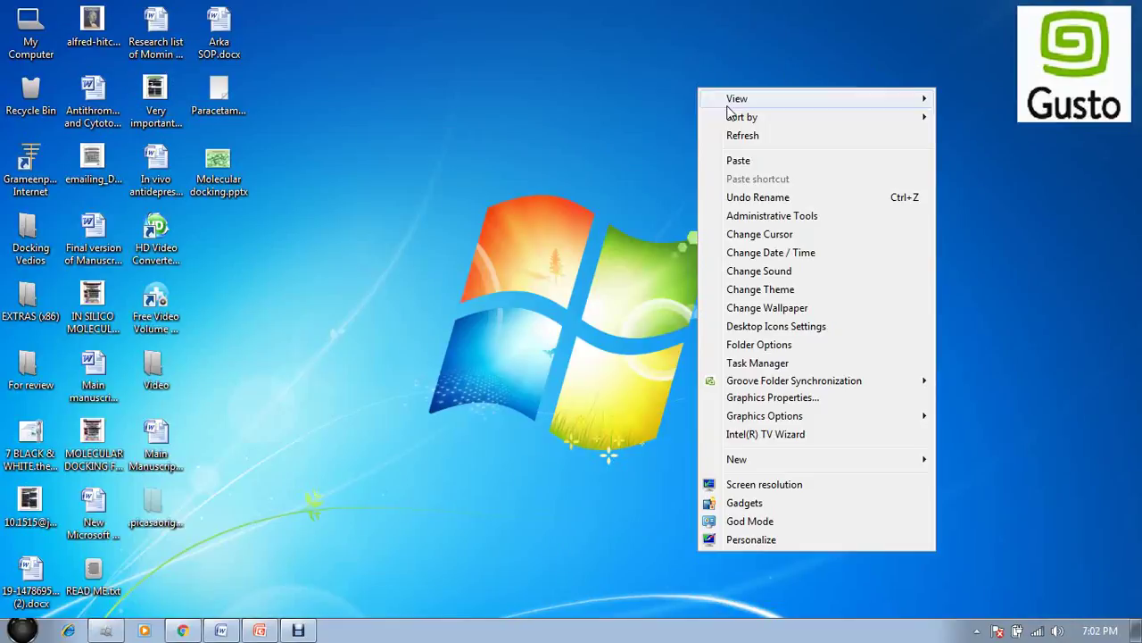
click(761, 165)
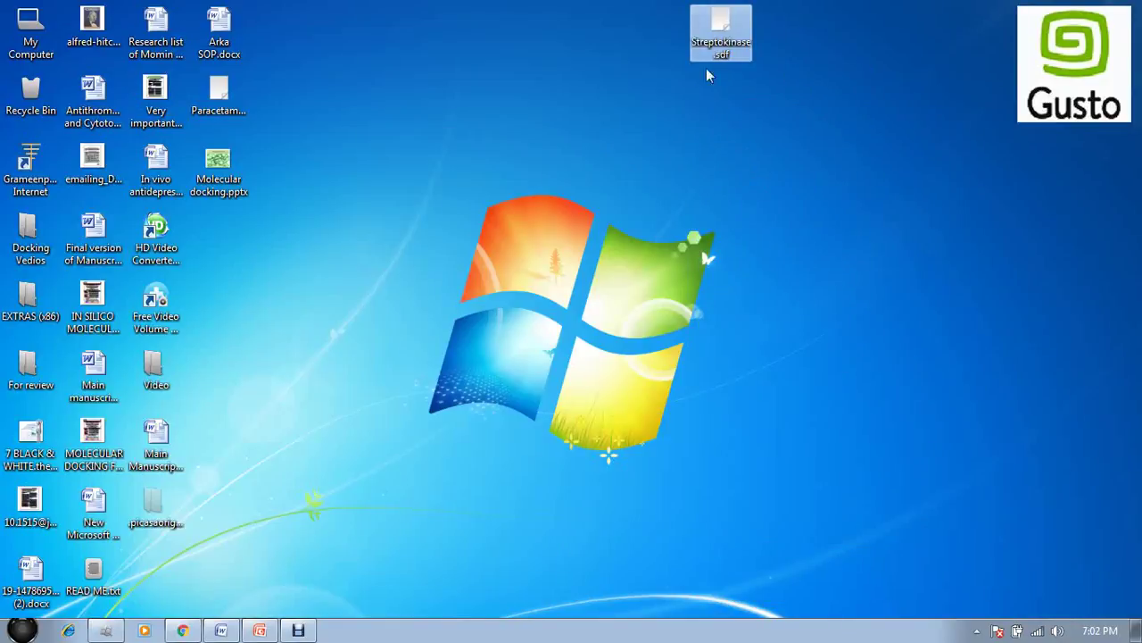
drag(222, 270, 224, 269)
click(350, 267)
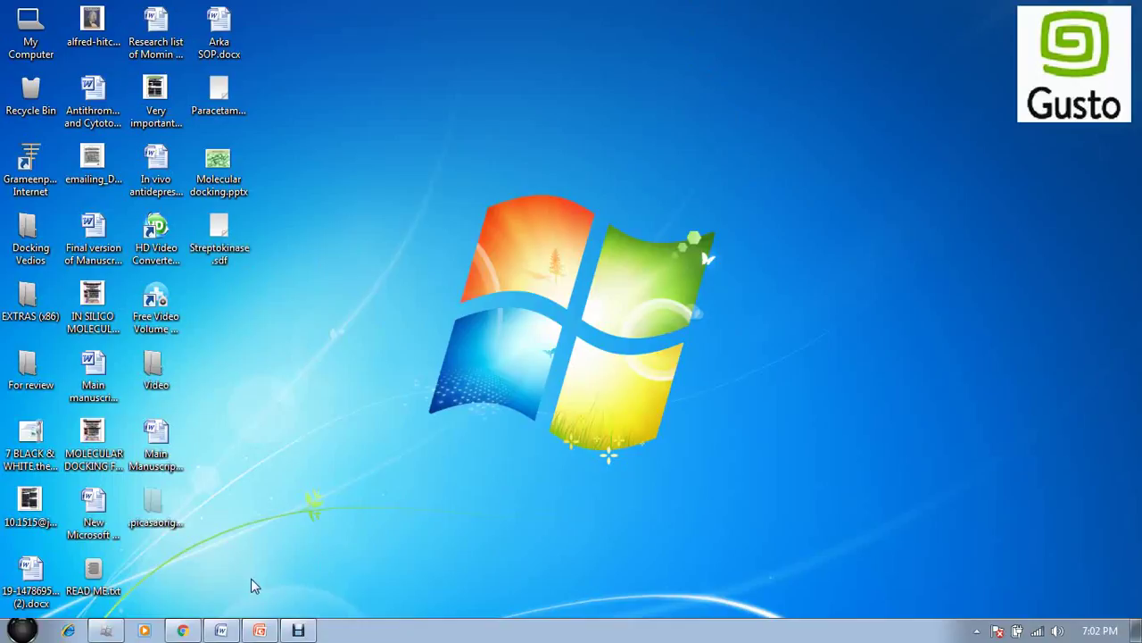
Return to Chrome and submit Streptokinase.sdf from the desktop as a molecular file in the DDI-CPI user molecule center.
click(182, 630)
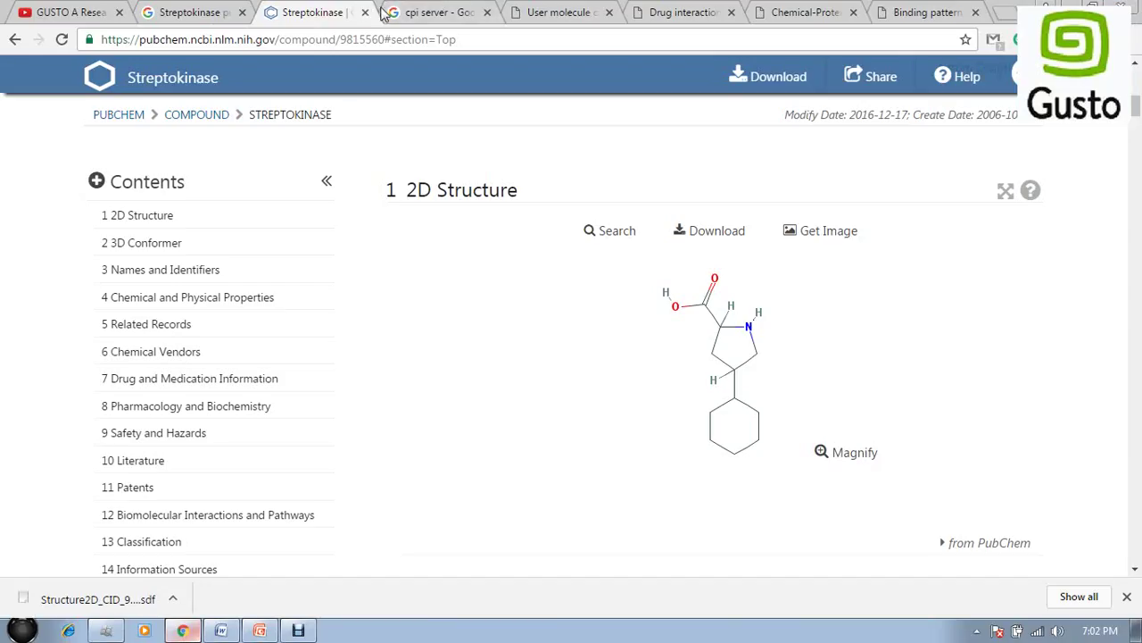
click(397, 12)
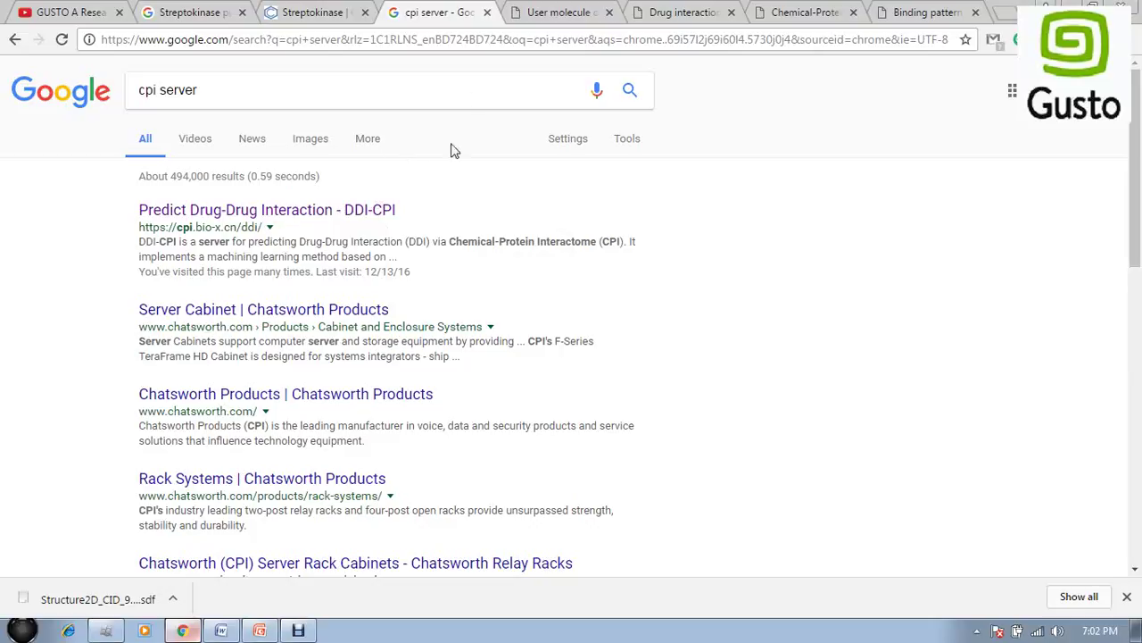
click(549, 9)
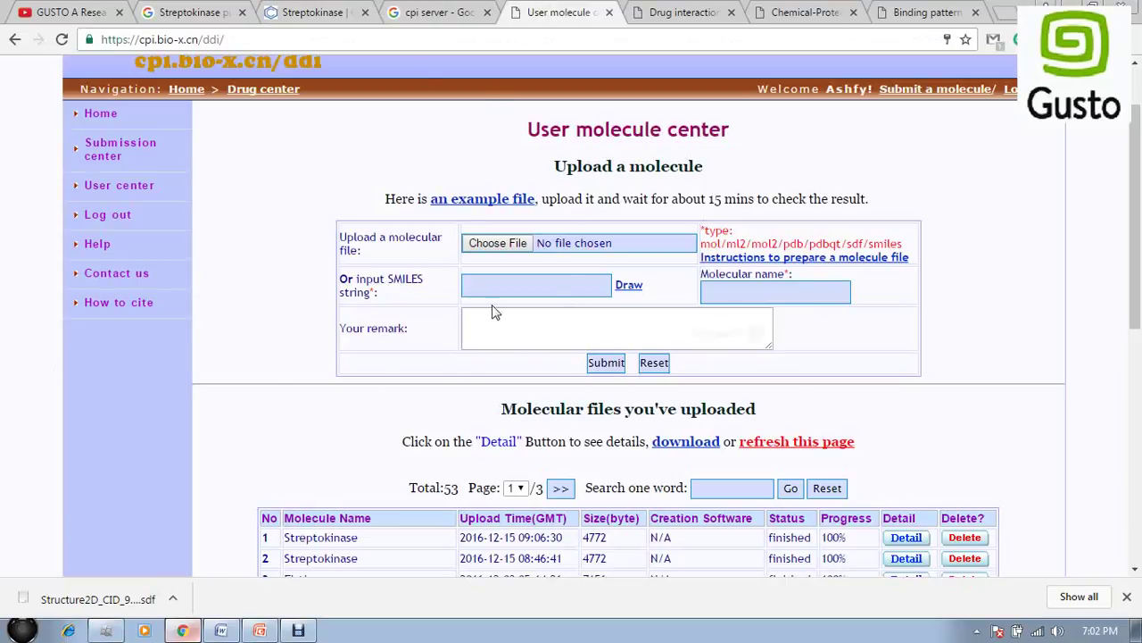
click(520, 319)
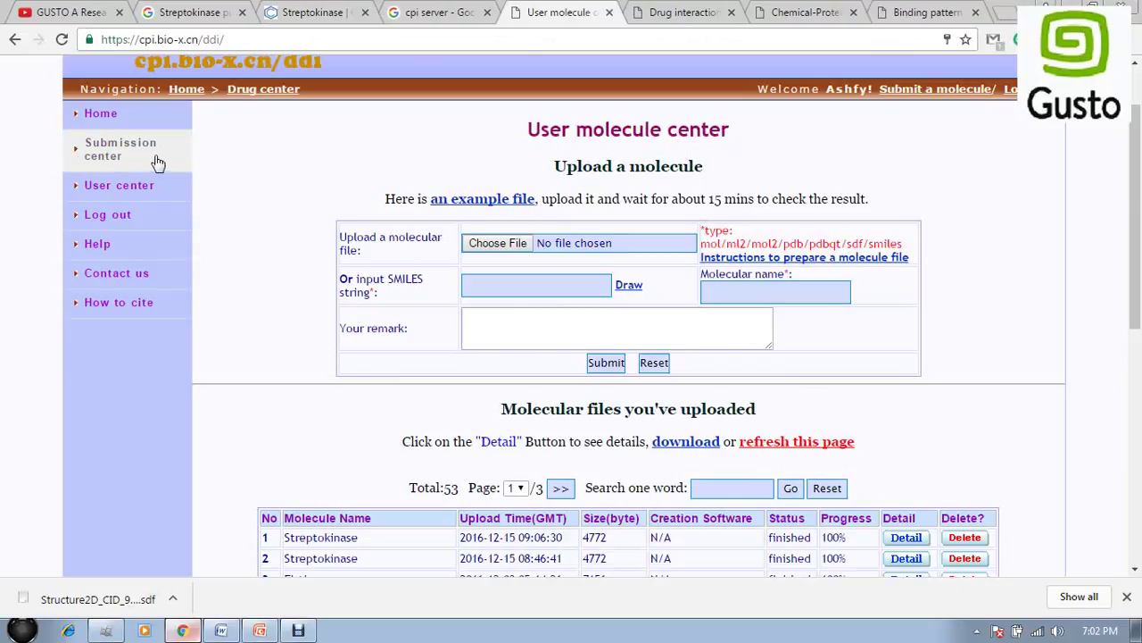
click(516, 255)
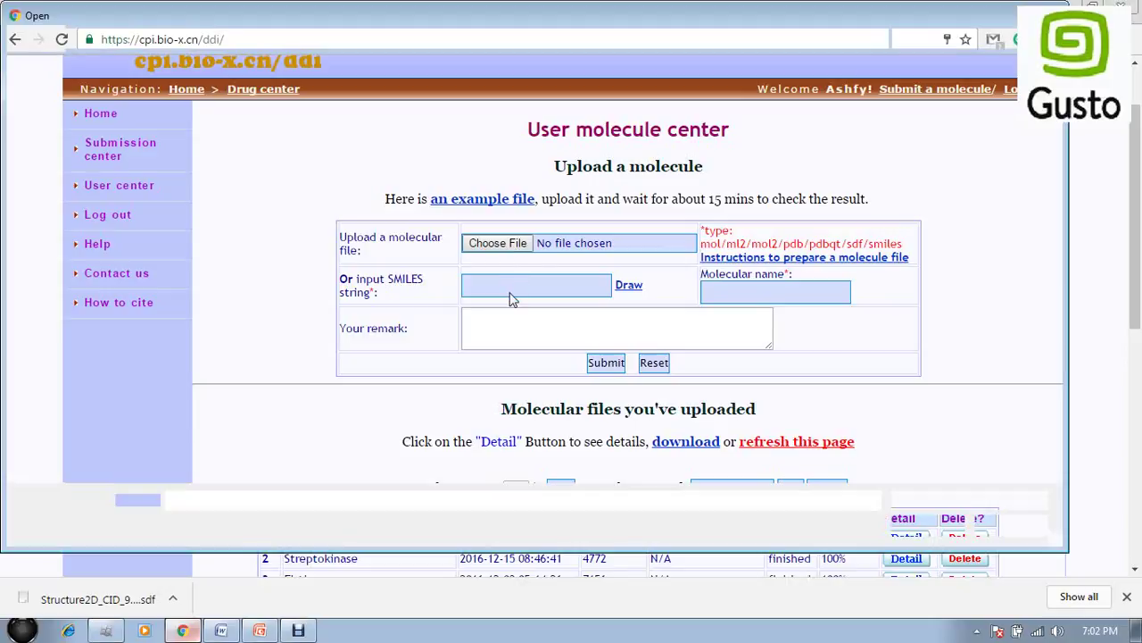
click(821, 443)
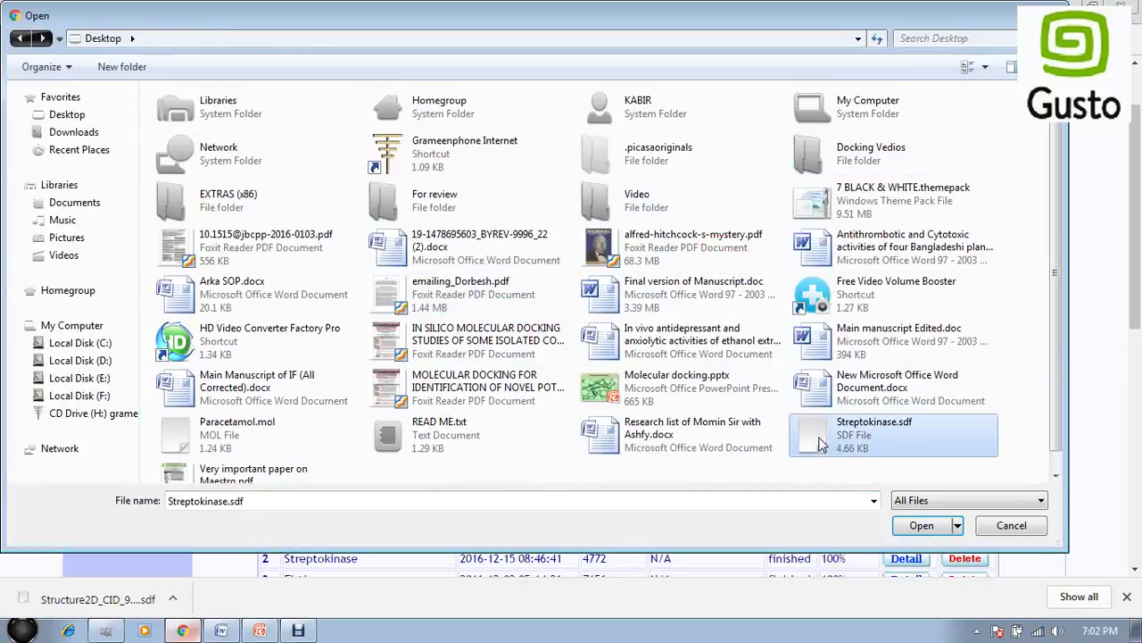
click(921, 526)
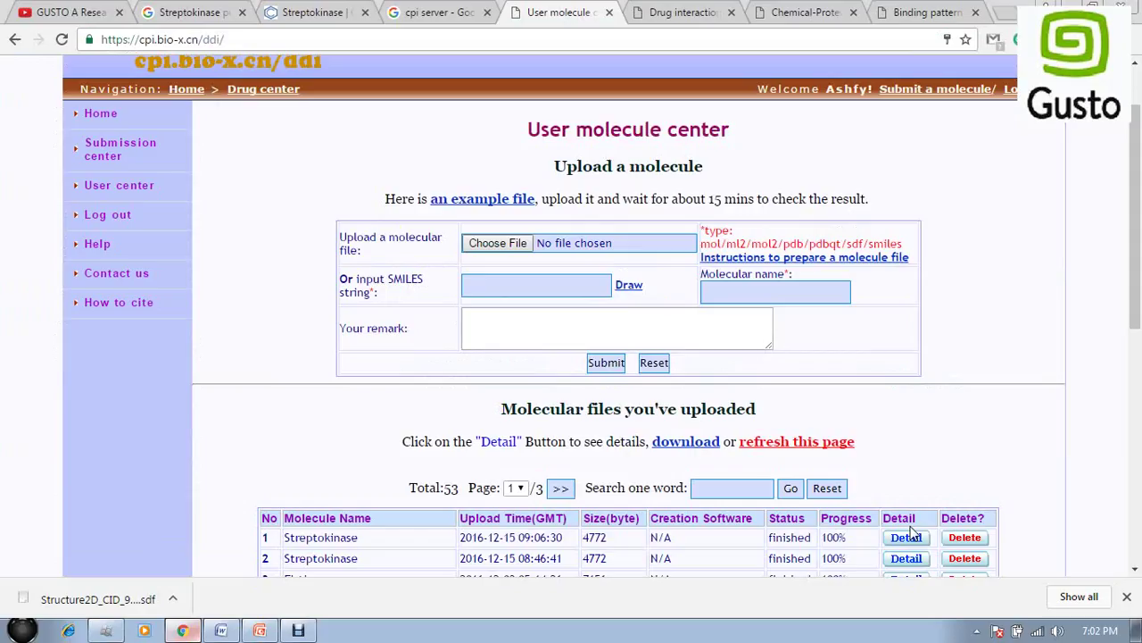
click(594, 368)
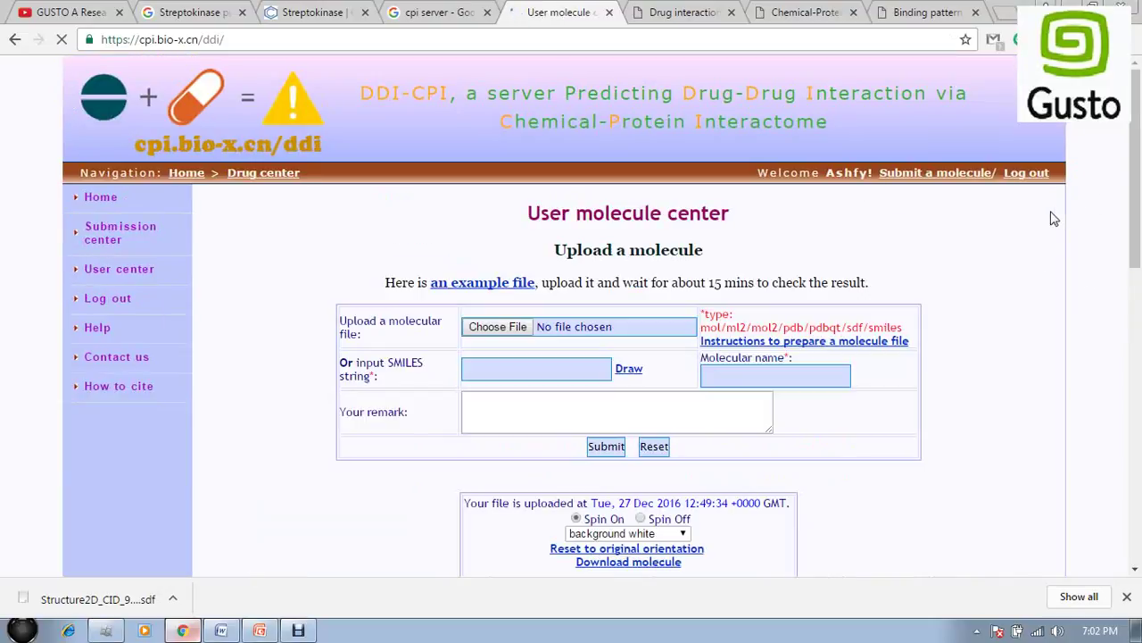
Check the 3D structure of the submitted molecule and compare its status and progress with the earlier Streptokinase uploads.
scroll(1002, 227, down, 5)
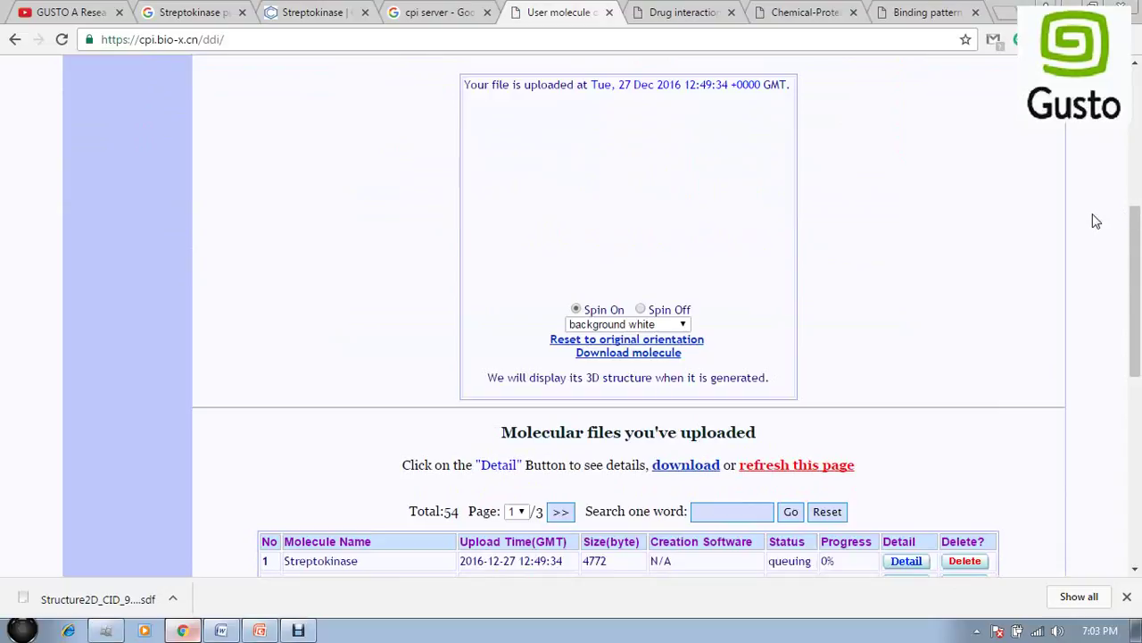
scroll(1096, 222, up, 3)
scroll(1058, 242, down, 5)
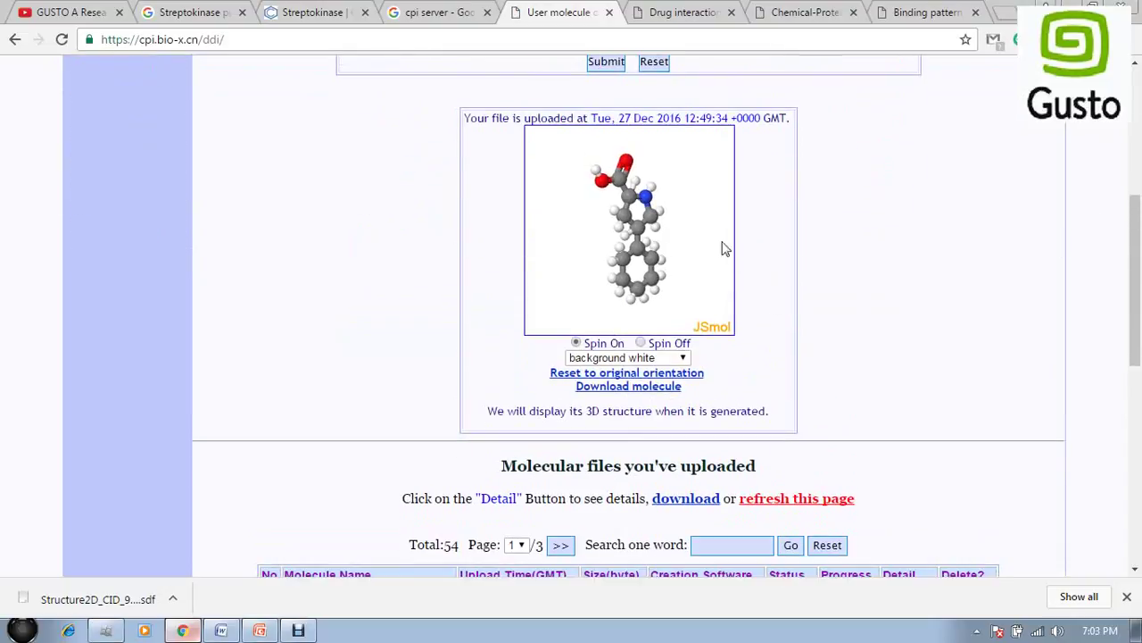
scroll(783, 270, down, 1)
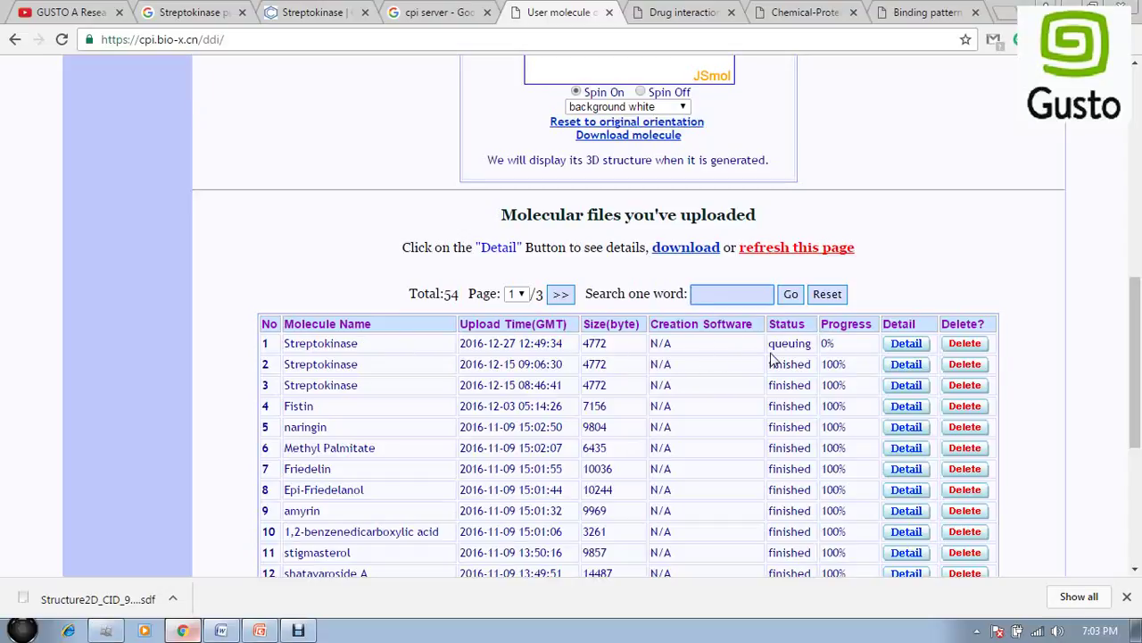
double_click(826, 343)
drag(823, 364, 844, 365)
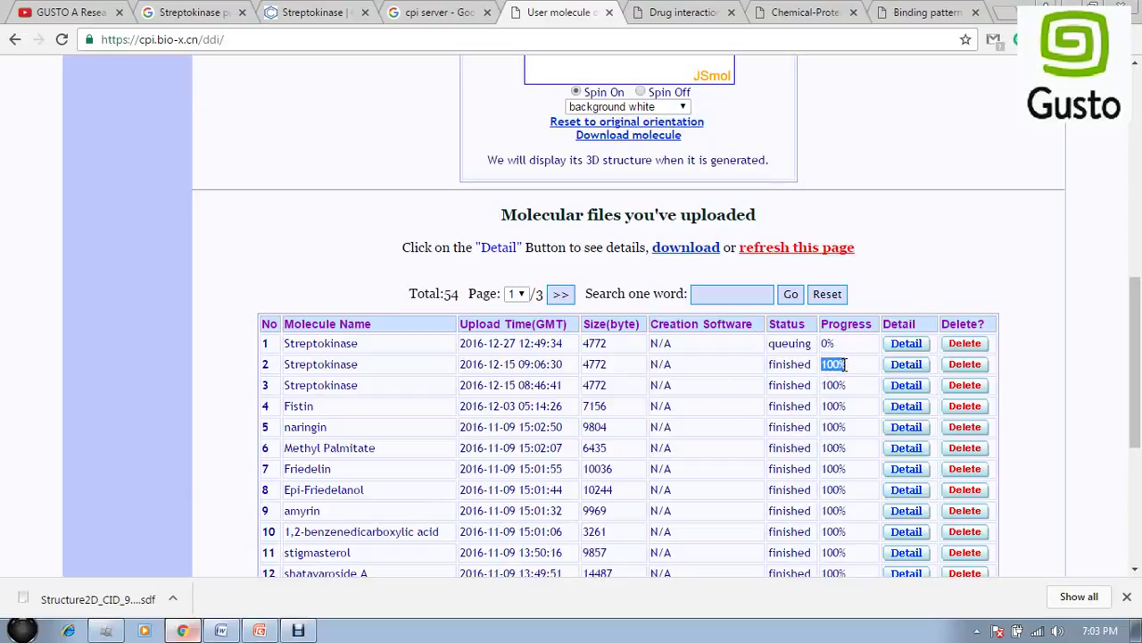
right_click(901, 371)
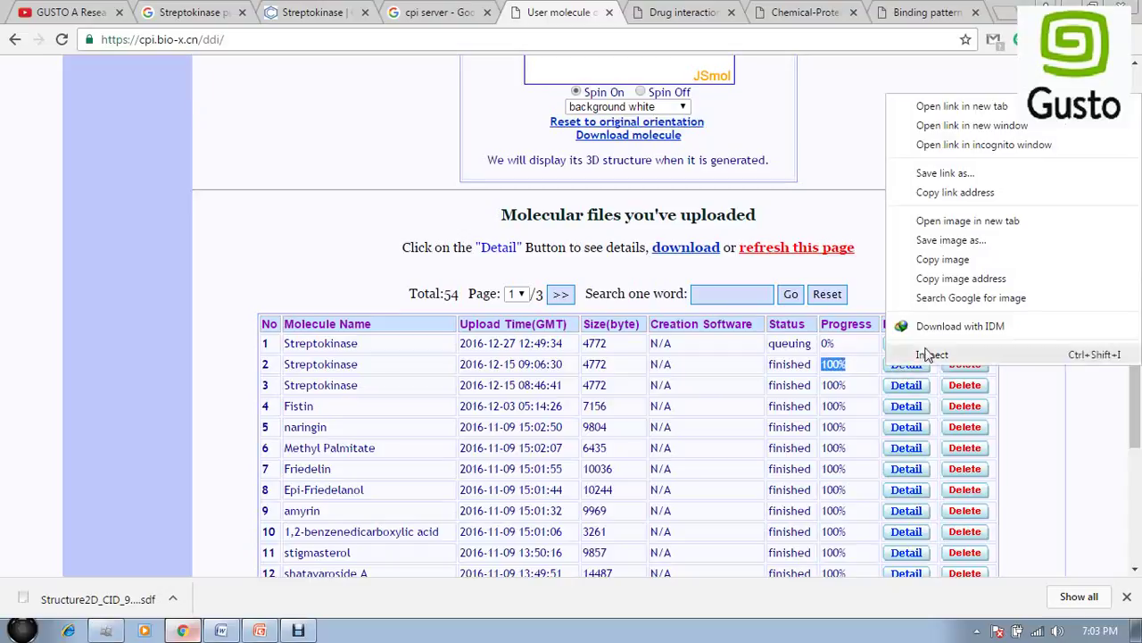
click(919, 104)
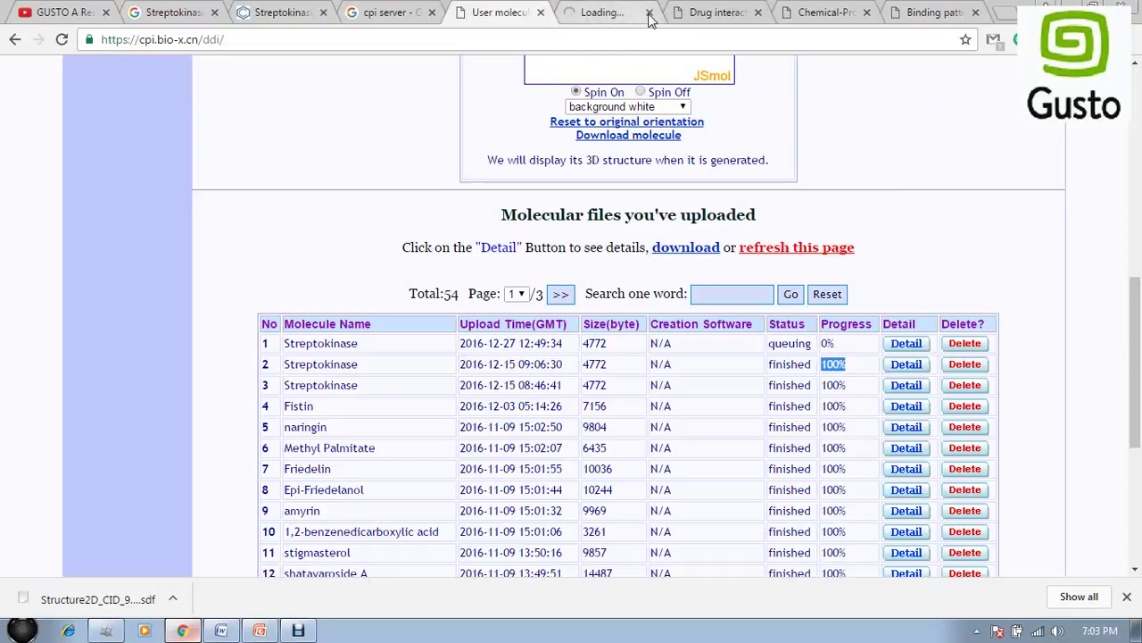
click(683, 15)
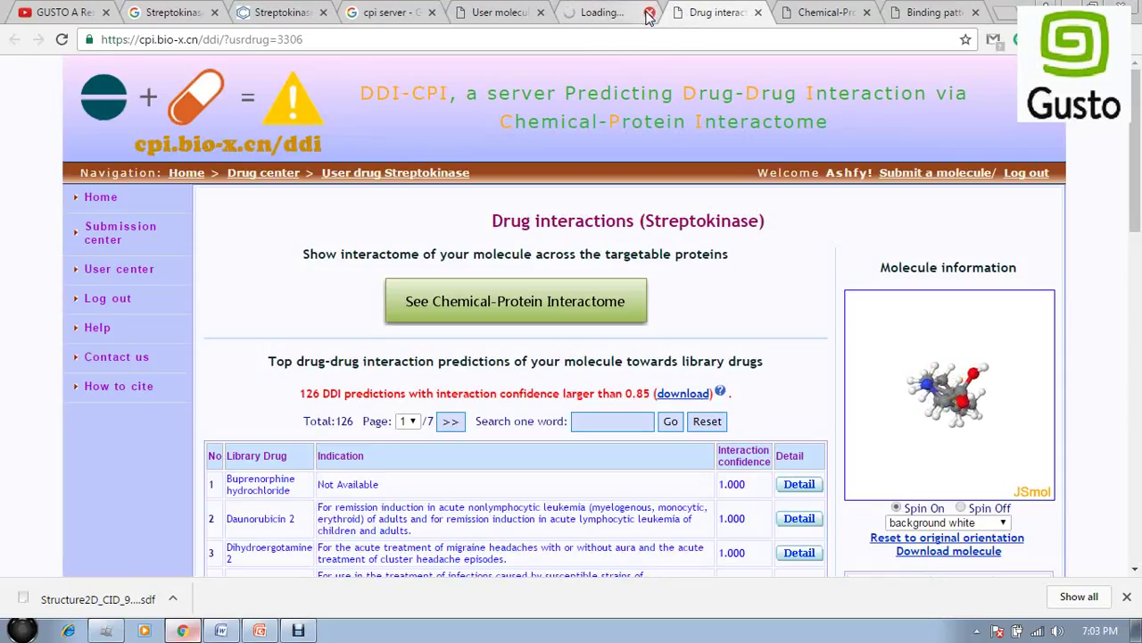
click(648, 12)
Review the top drug-drug interaction predictions for Streptokinase and open its Chemical-Protein Interactome.
scroll(676, 431, down, 2)
scroll(676, 431, down, 2)
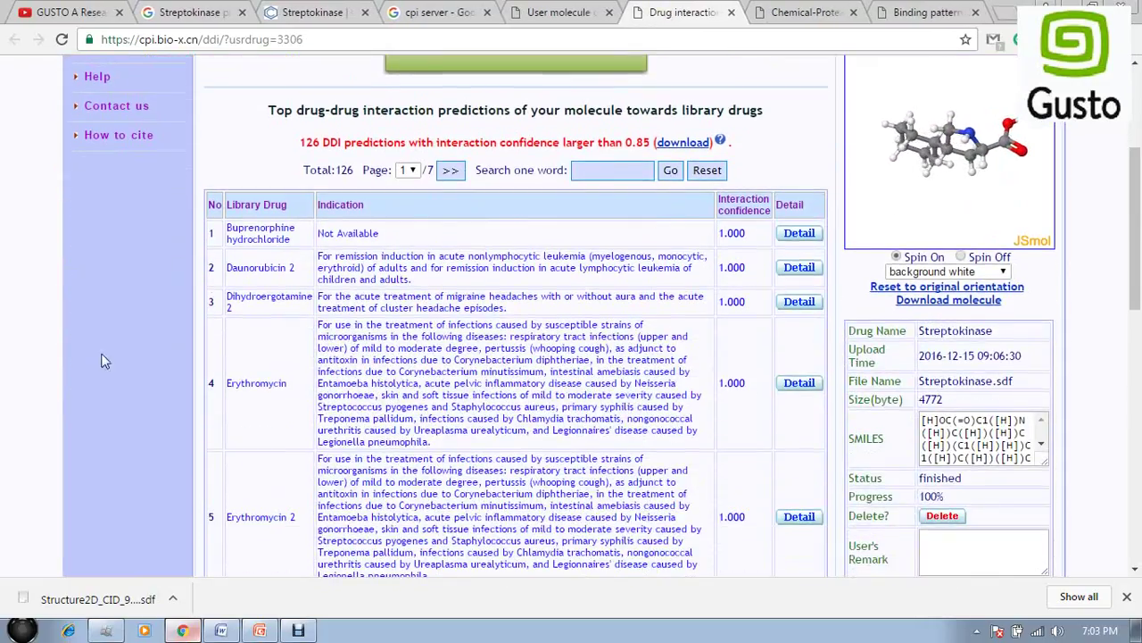
scroll(705, 396, up, 3)
scroll(705, 397, down, 2)
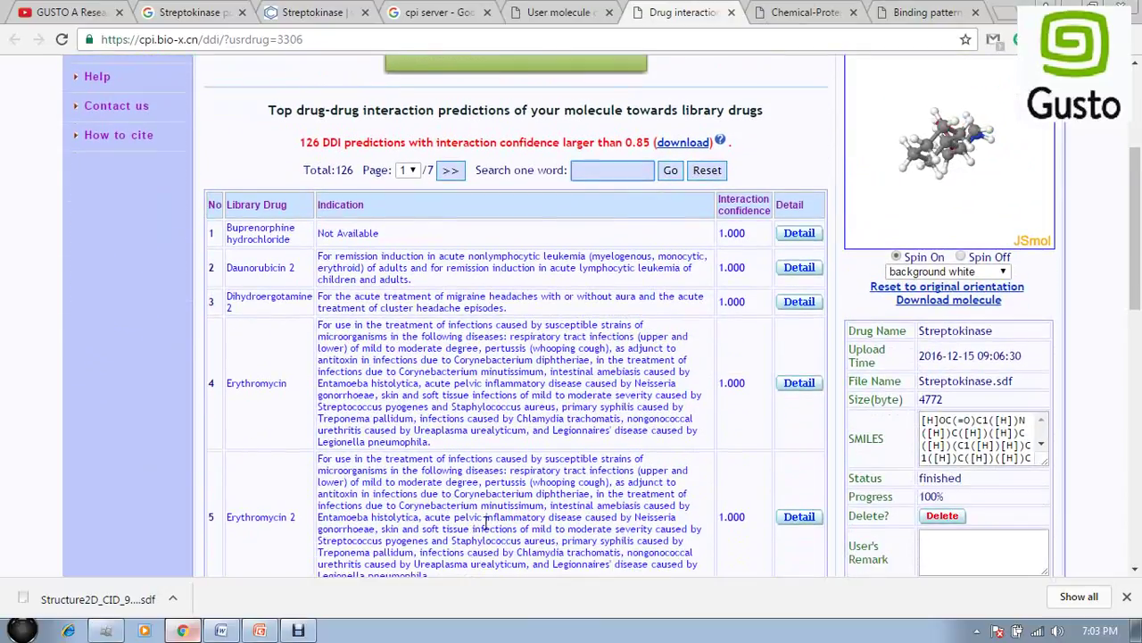
scroll(489, 514, up, 1)
scroll(489, 514, up, 1)
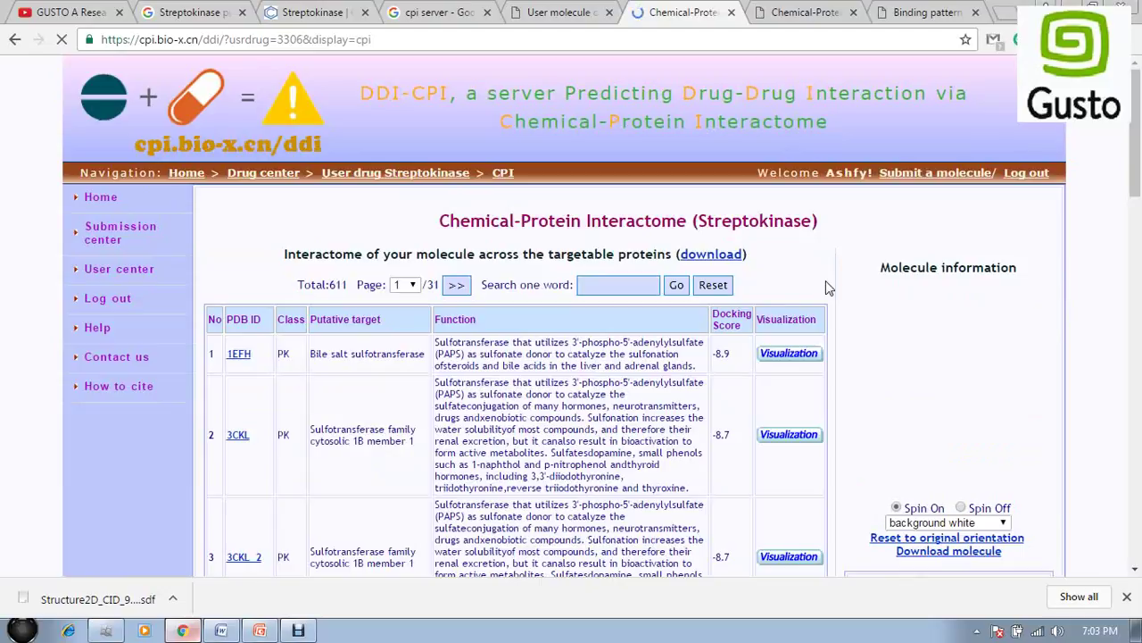
Look through the first page of Streptokinase's putative protein targets, their functions and docking scores in the Chemical-Protein Interactome.
click(632, 281)
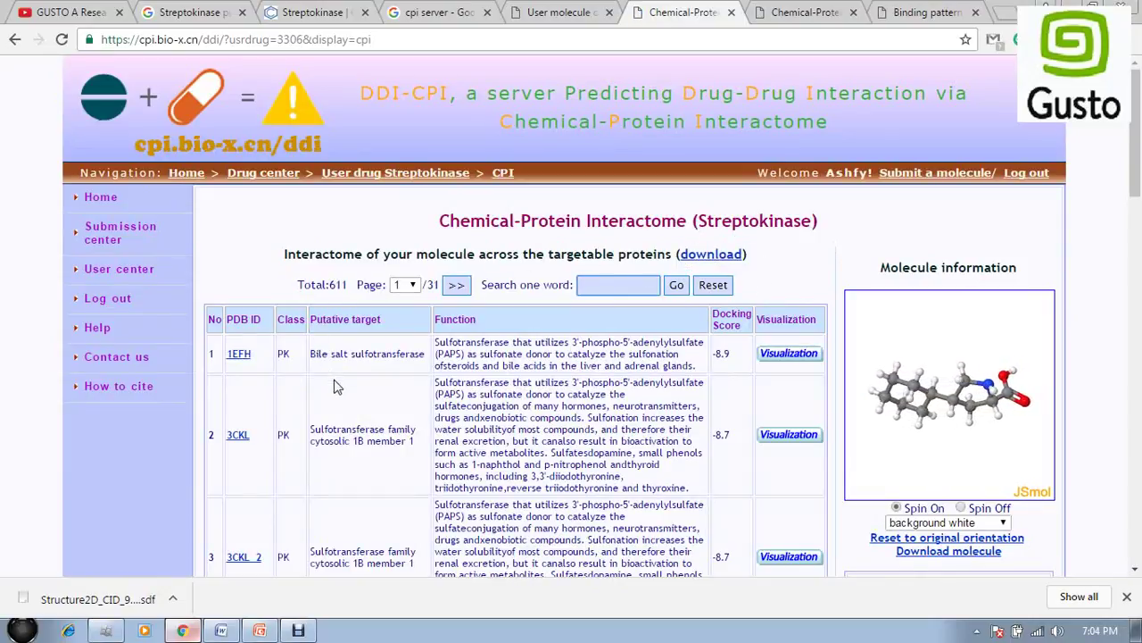
scroll(335, 392, down, 2)
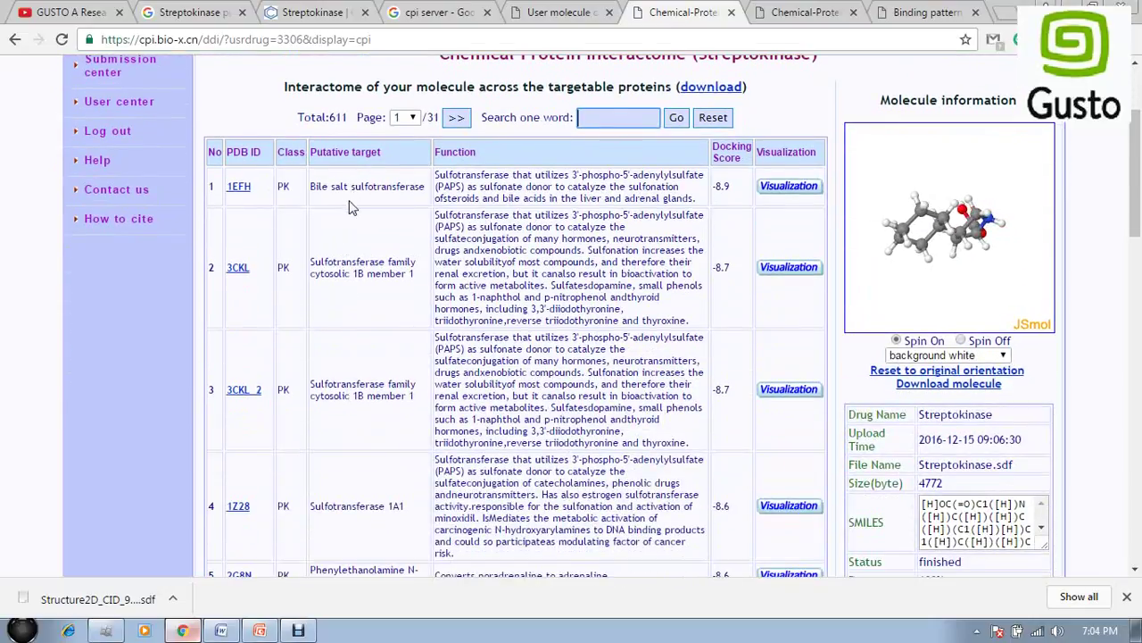
scroll(349, 207, down, 12)
scroll(339, 384, up, 5)
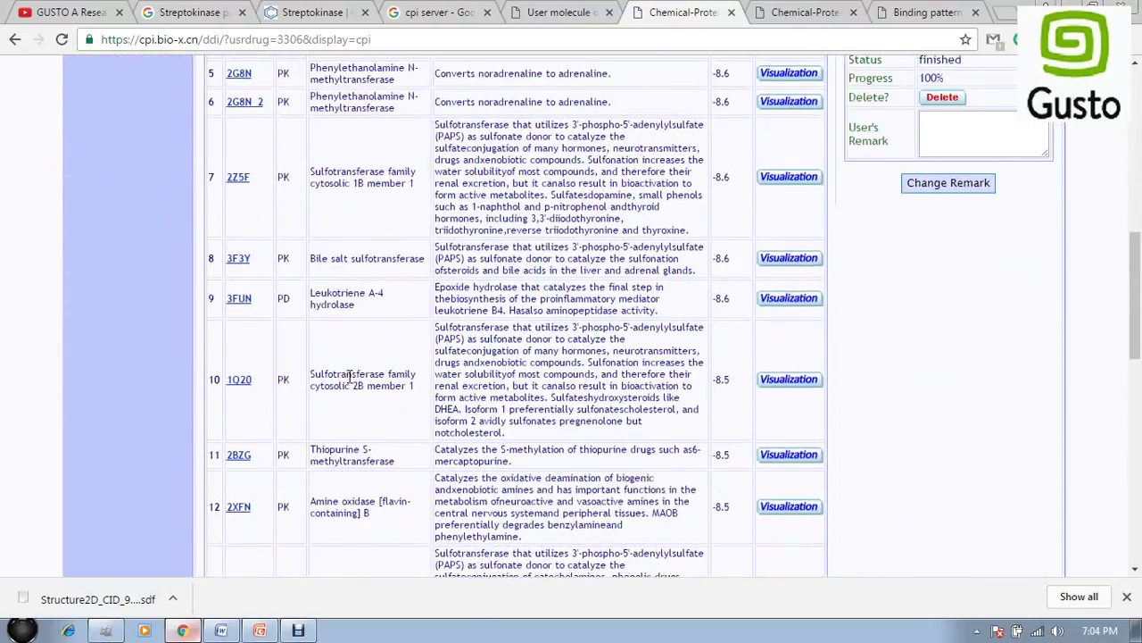
scroll(350, 377, up, 6)
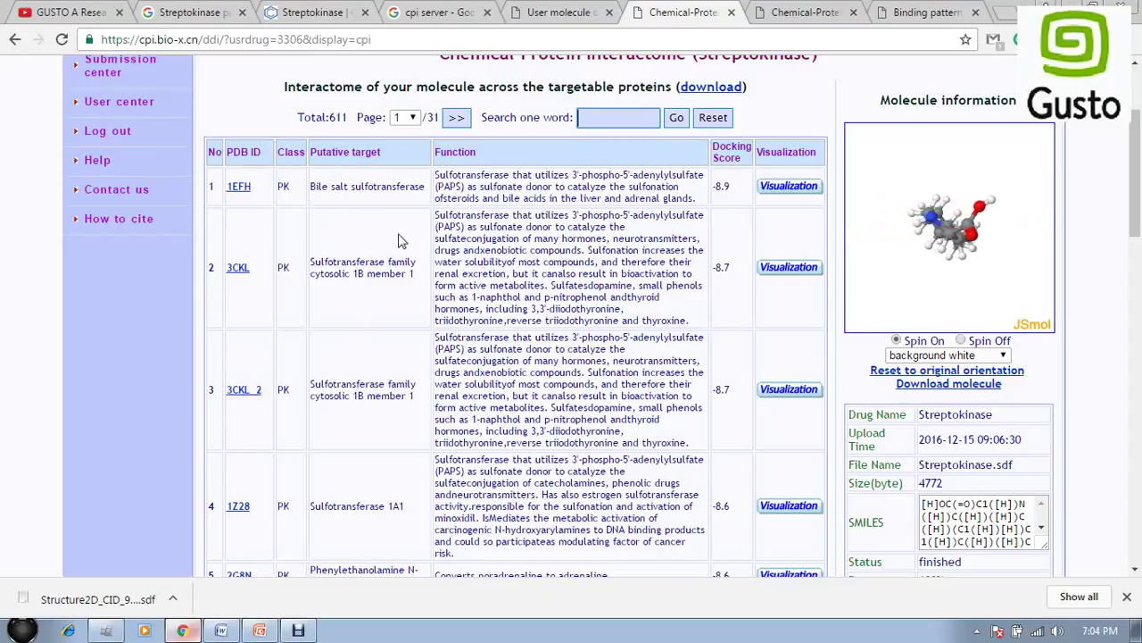
Open the RCSB PDB entry 1EFH for the bile salt sulfotransferase target in a new tab and switch to it.
right_click(239, 194)
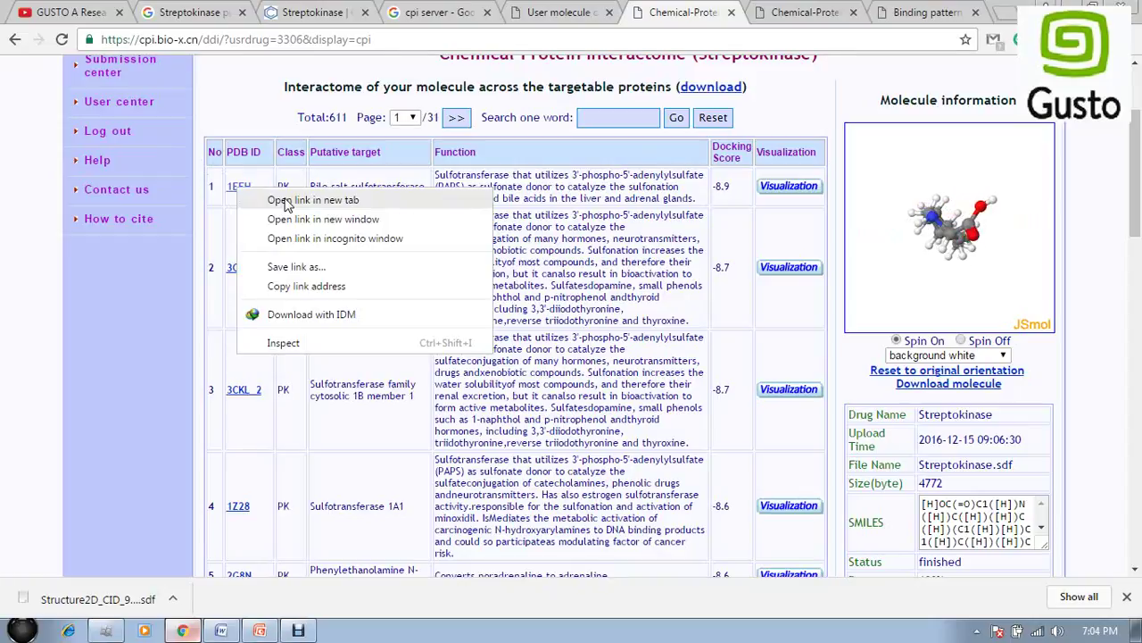
click(287, 201)
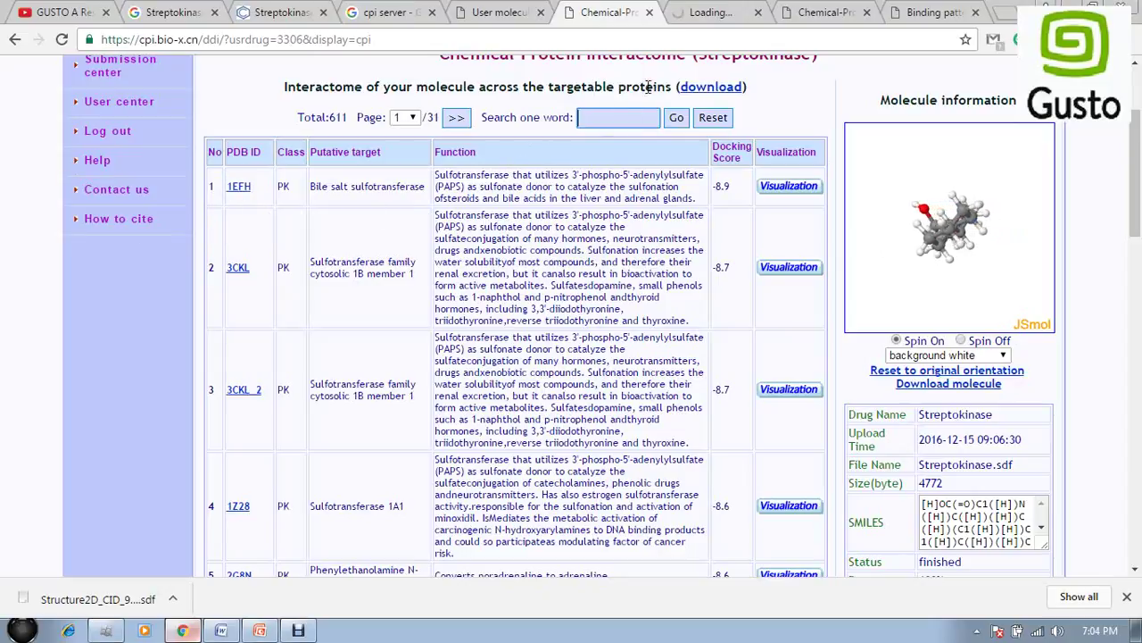
click(689, 16)
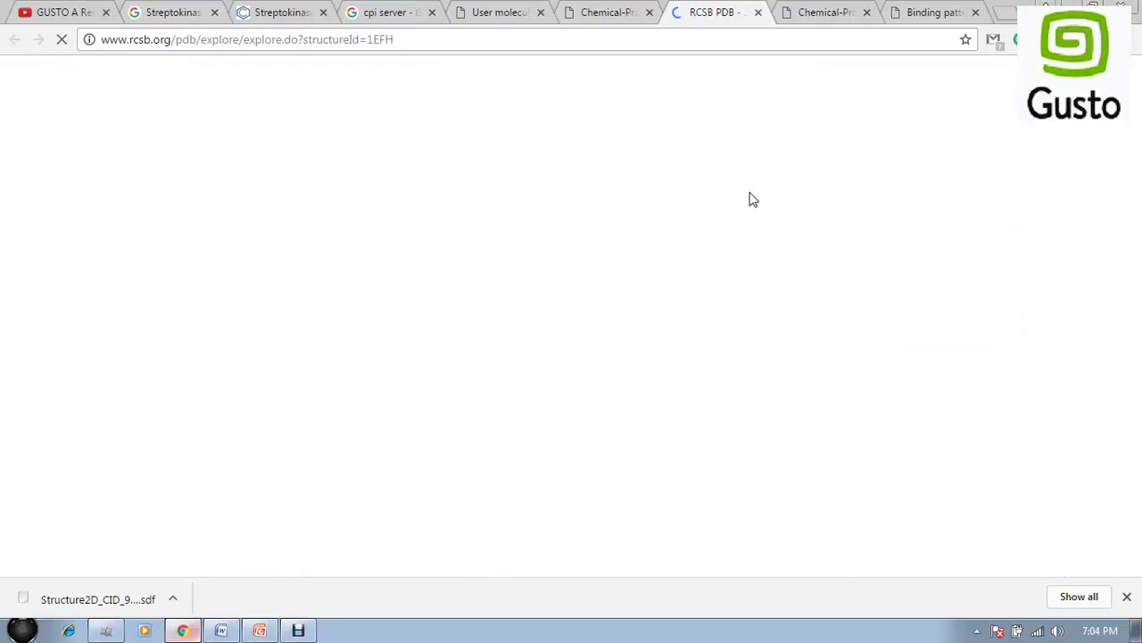
click(641, 19)
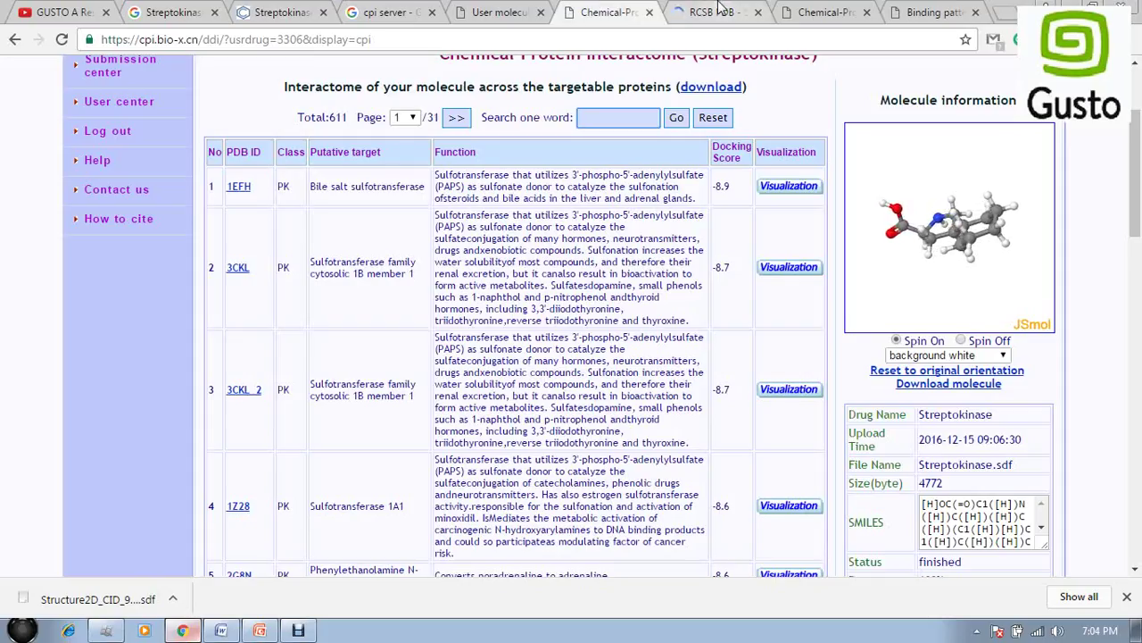
click(723, 9)
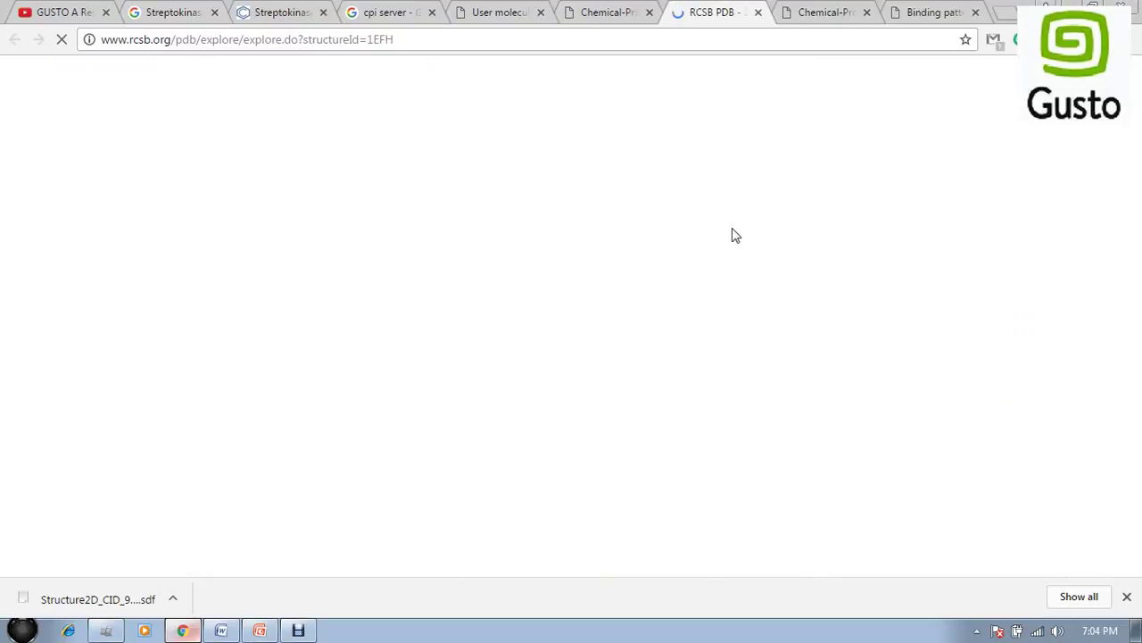
click(298, 631)
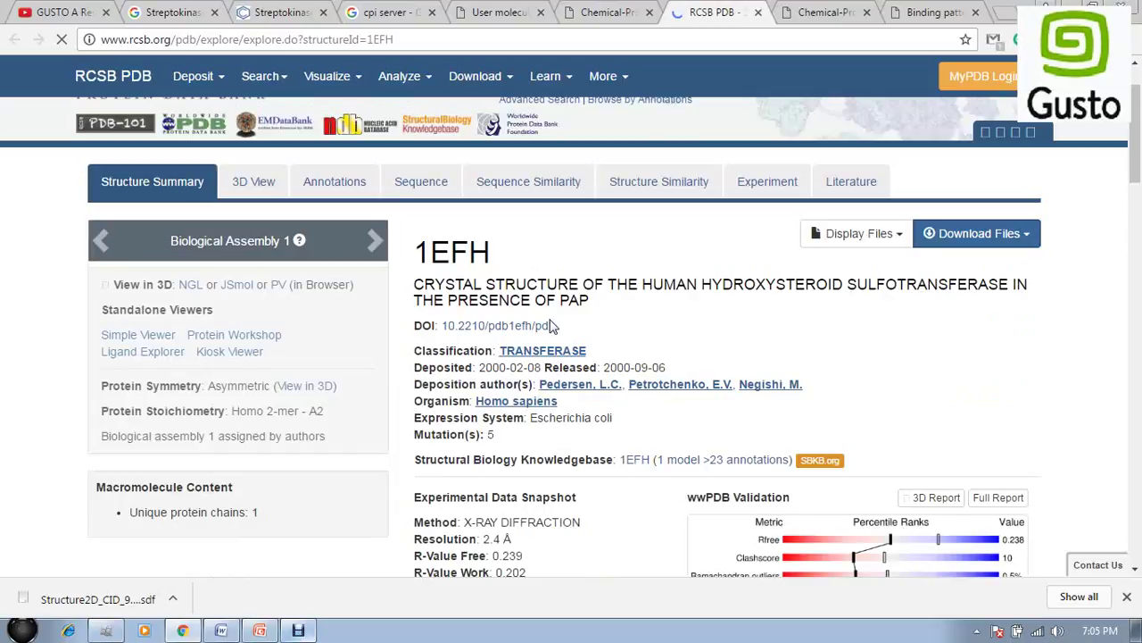
Examine the 1EFH structure summary, including its biological assembly, experimental data and literature, and close the page.
scroll(500, 268, down, 1)
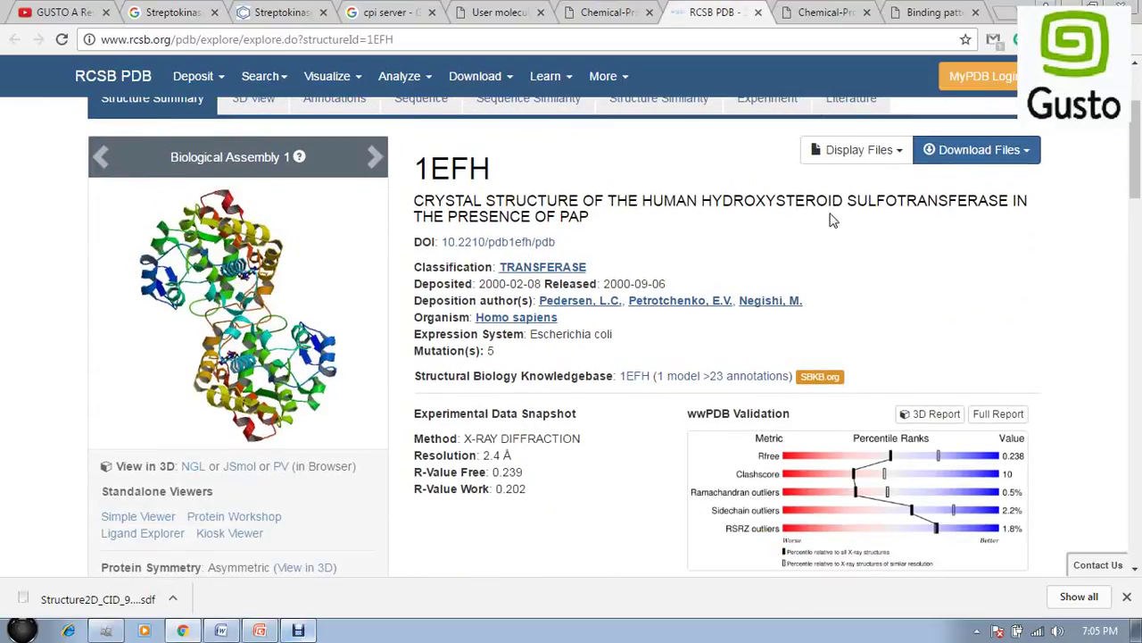
scroll(806, 283, down, 3)
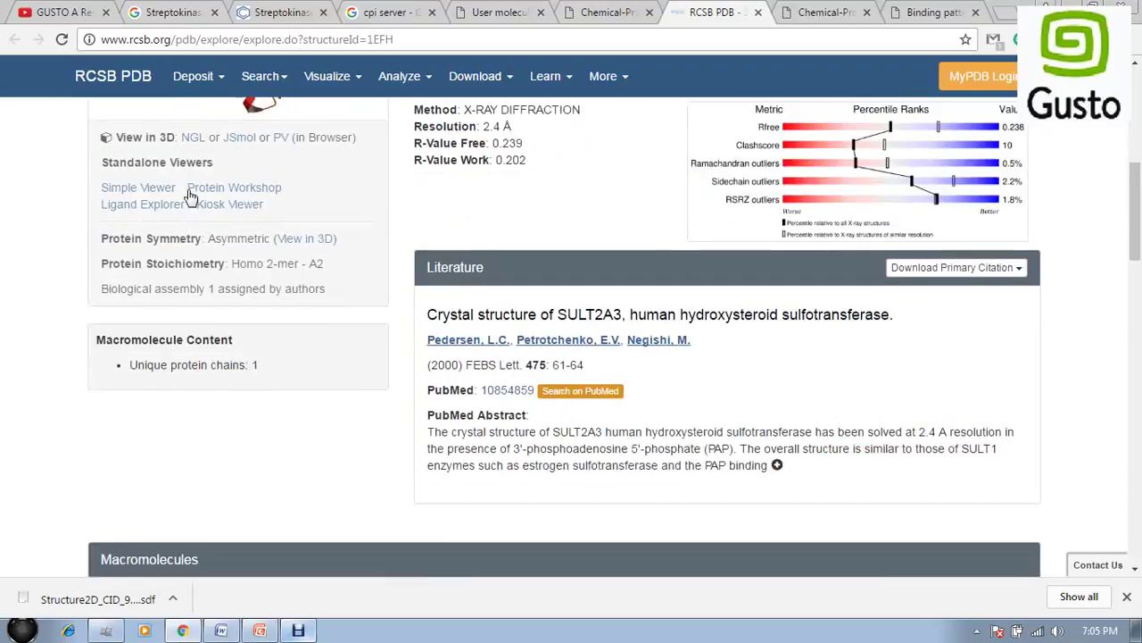
scroll(429, 295, up, 3)
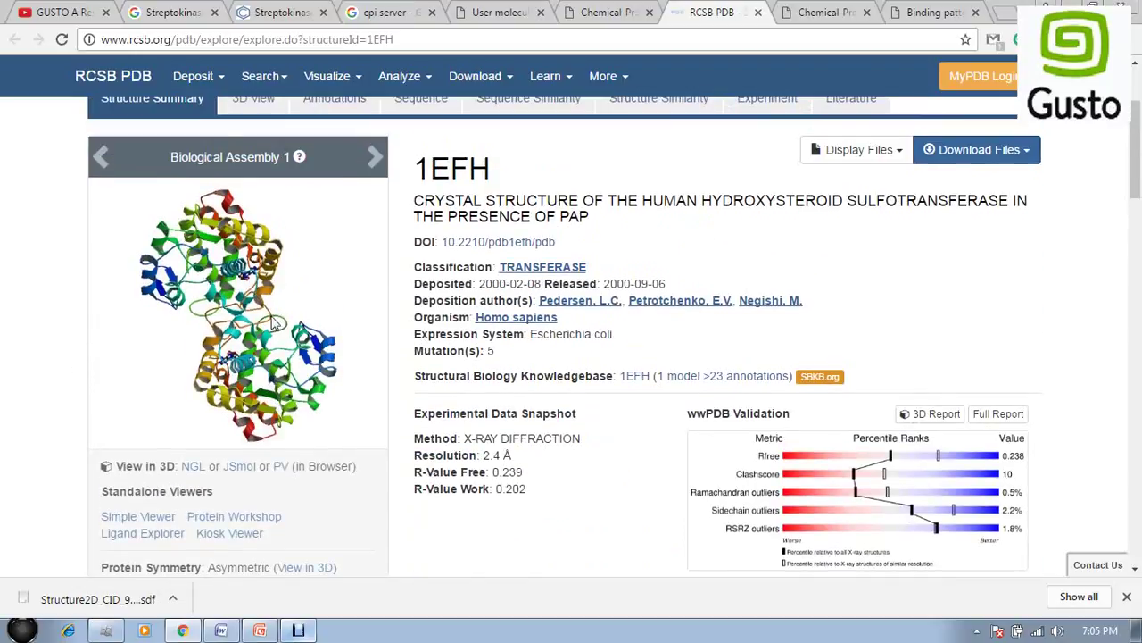
scroll(607, 348, down, 15)
scroll(616, 357, up, 15)
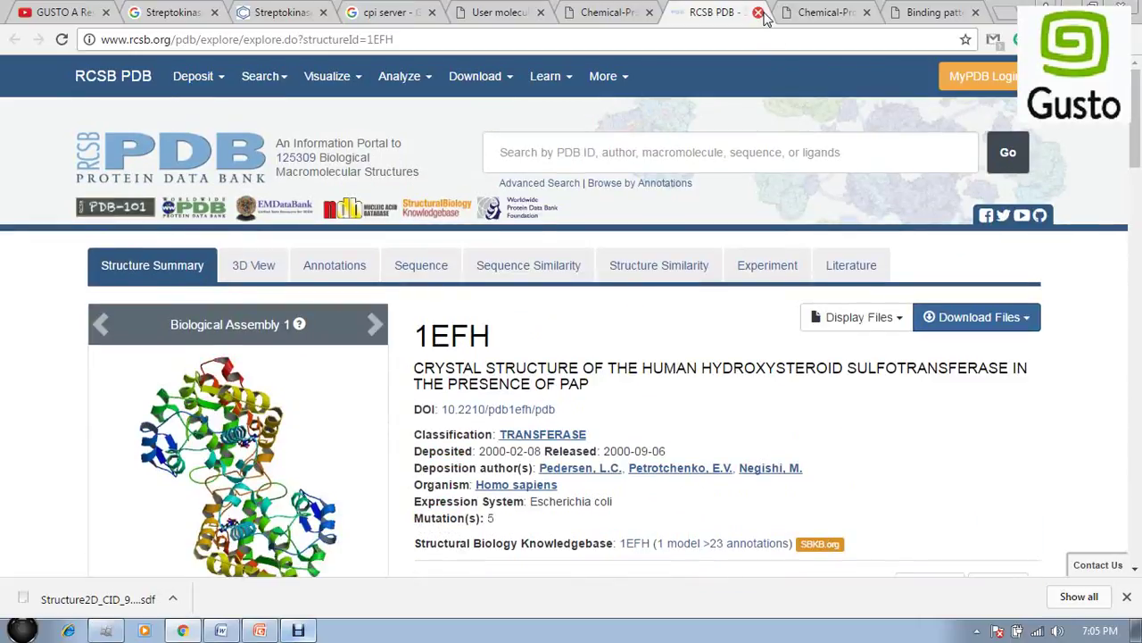
click(758, 12)
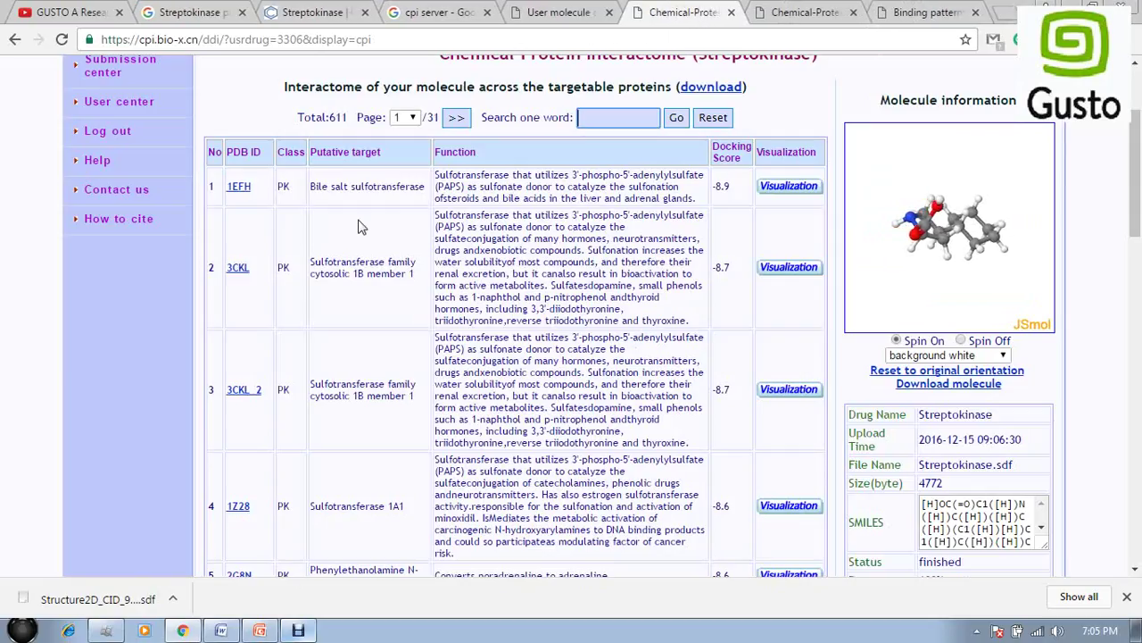
Search the Streptokinase interactome for "plasminogen", switch to the already loaded results and close the duplicate interactome page.
scroll(607, 259, up, 2)
click(605, 284)
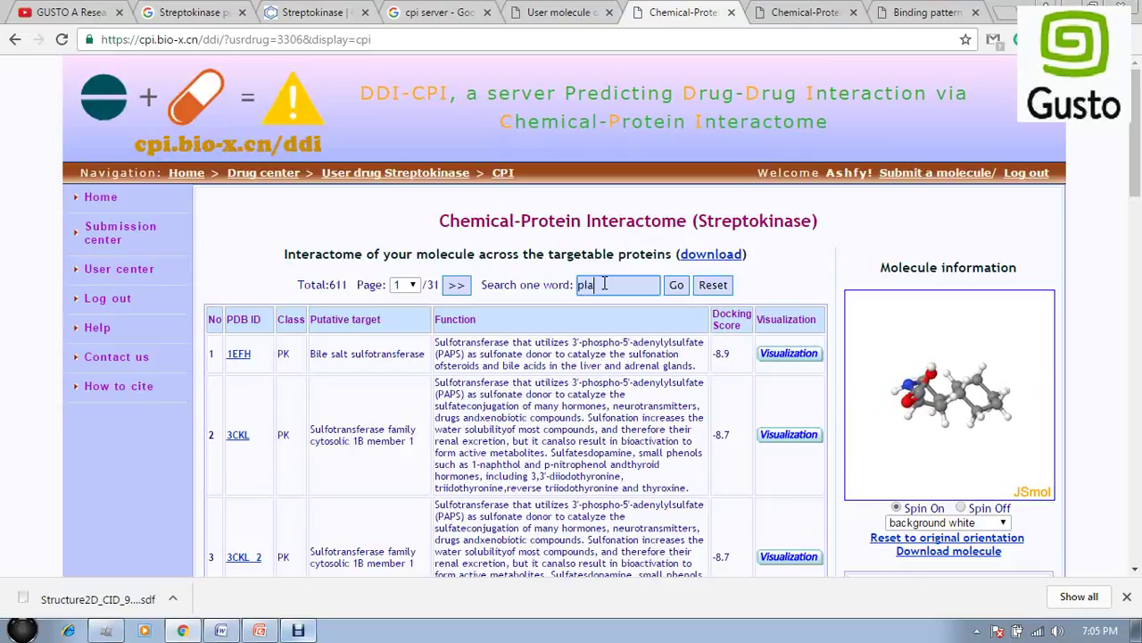
text(sminogen)
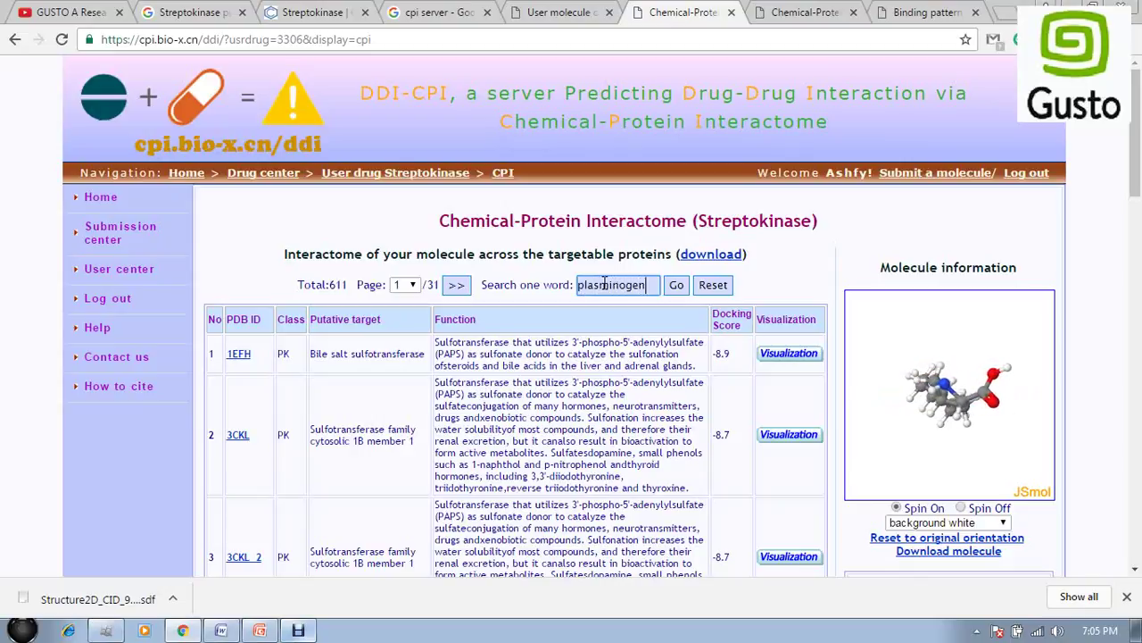
click(672, 291)
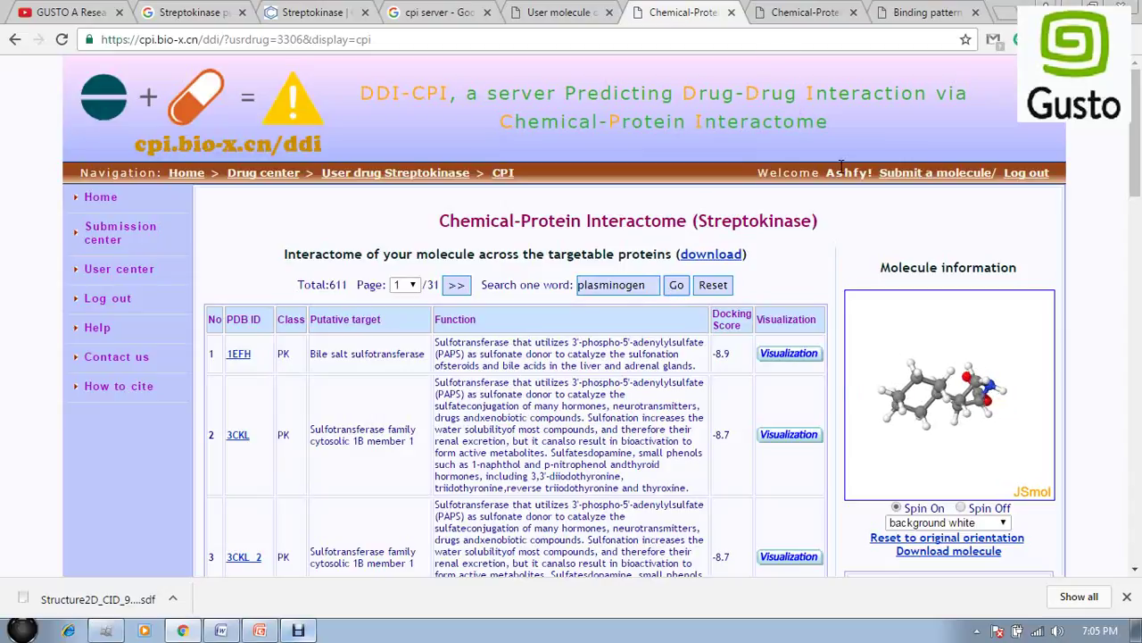
click(785, 12)
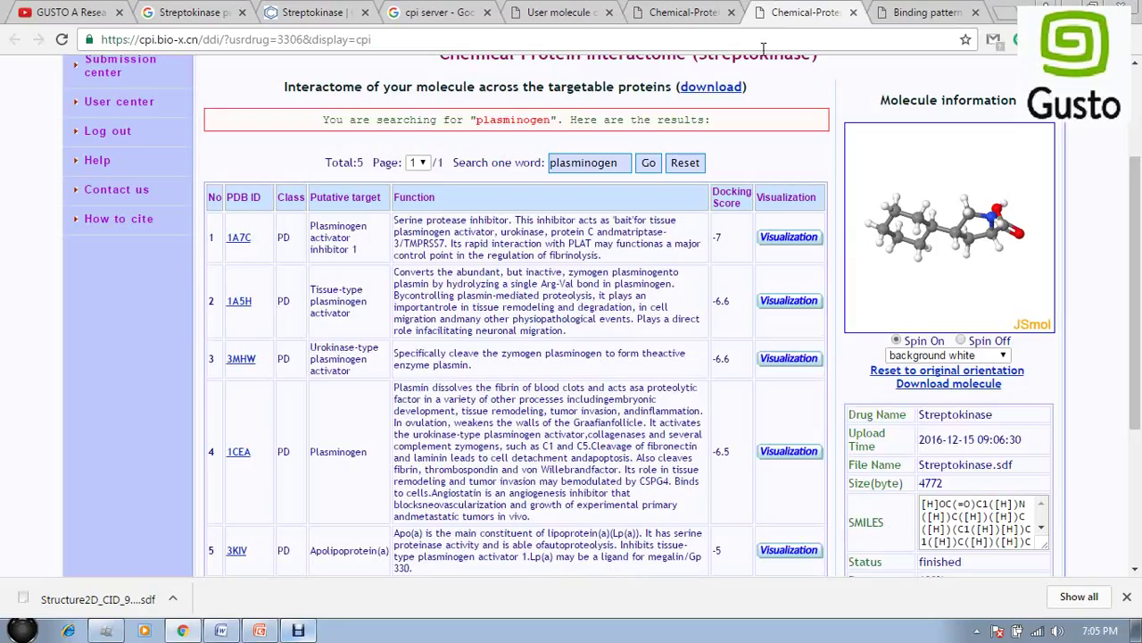
click(732, 12)
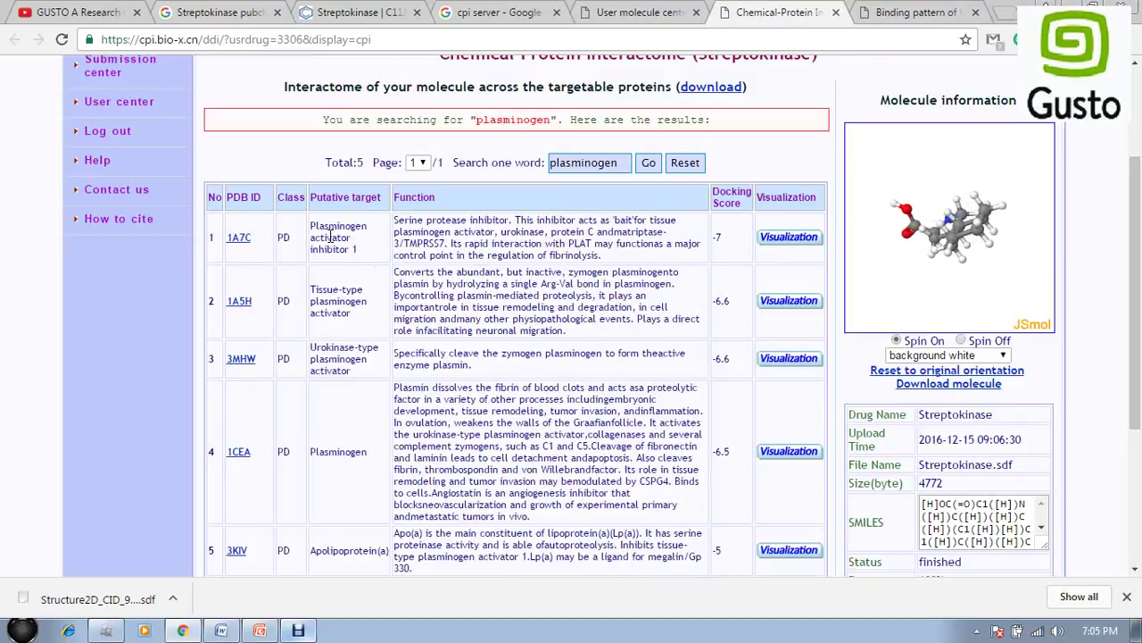
Highlight the tissue-type plasminogen activator target (1A5H) in the plasminogen results and open its docking visualization in a new tab.
scroll(354, 249, down, 2)
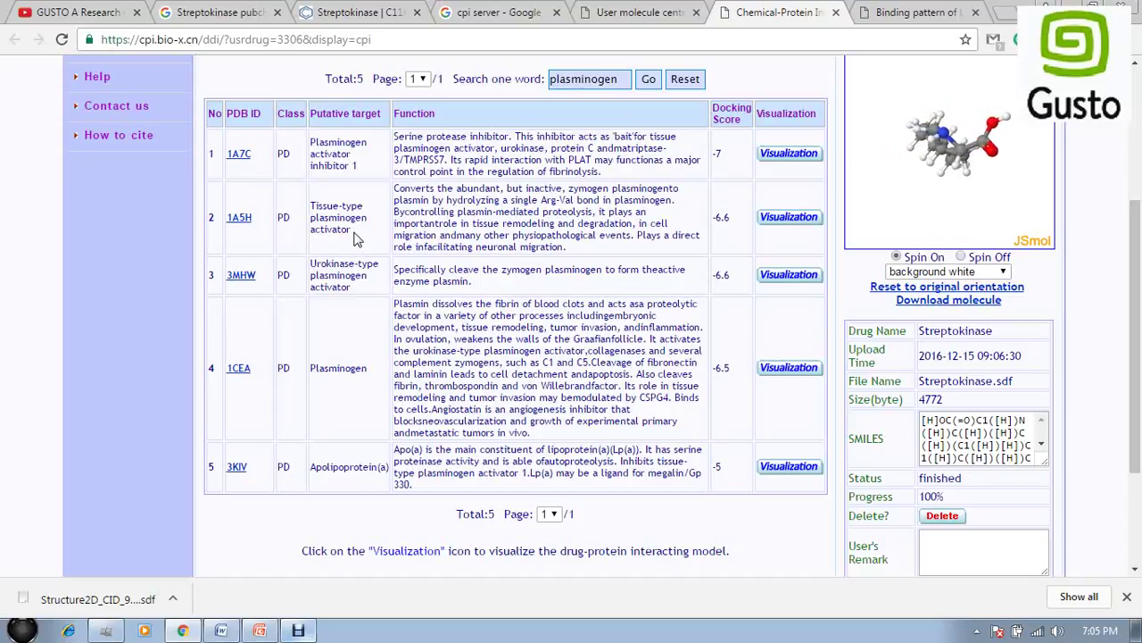
drag(353, 233, 334, 212)
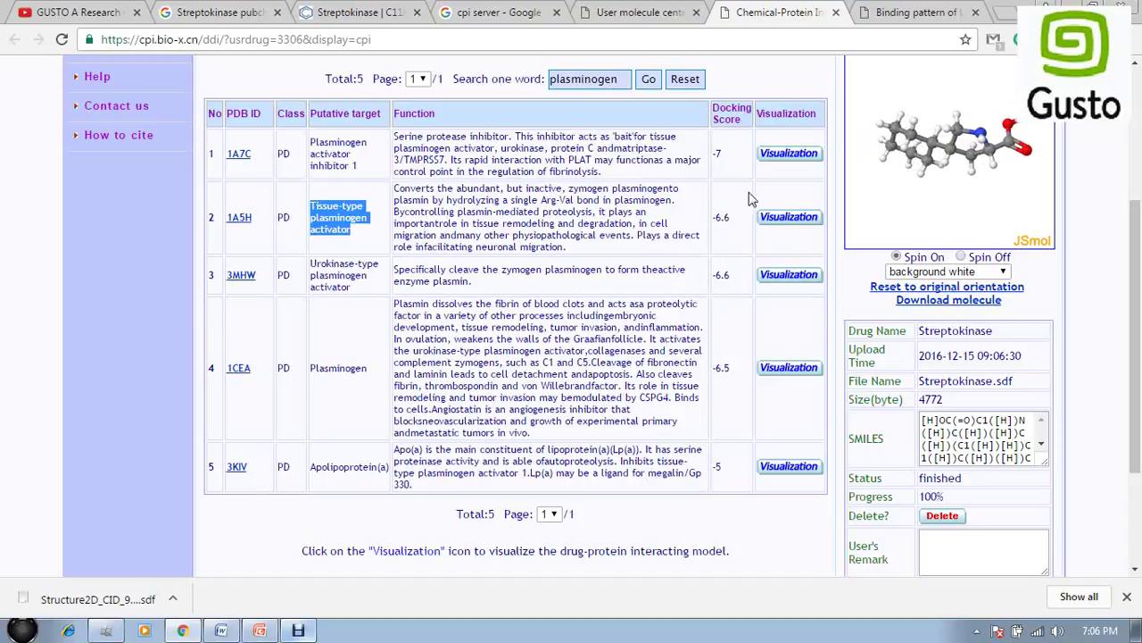
right_click(794, 223)
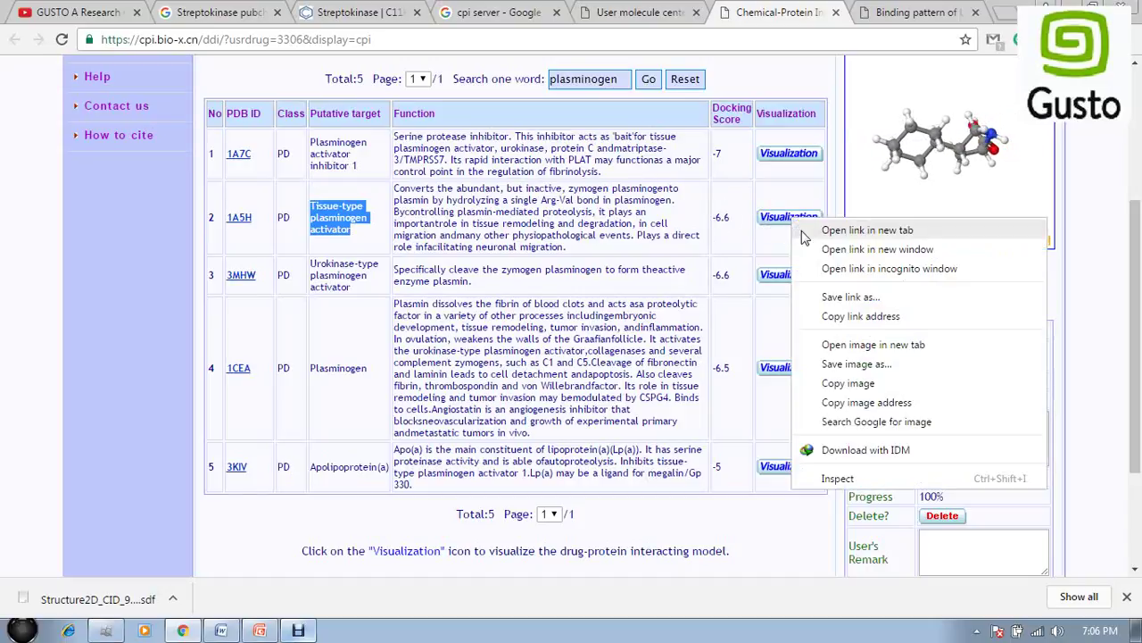
click(803, 229)
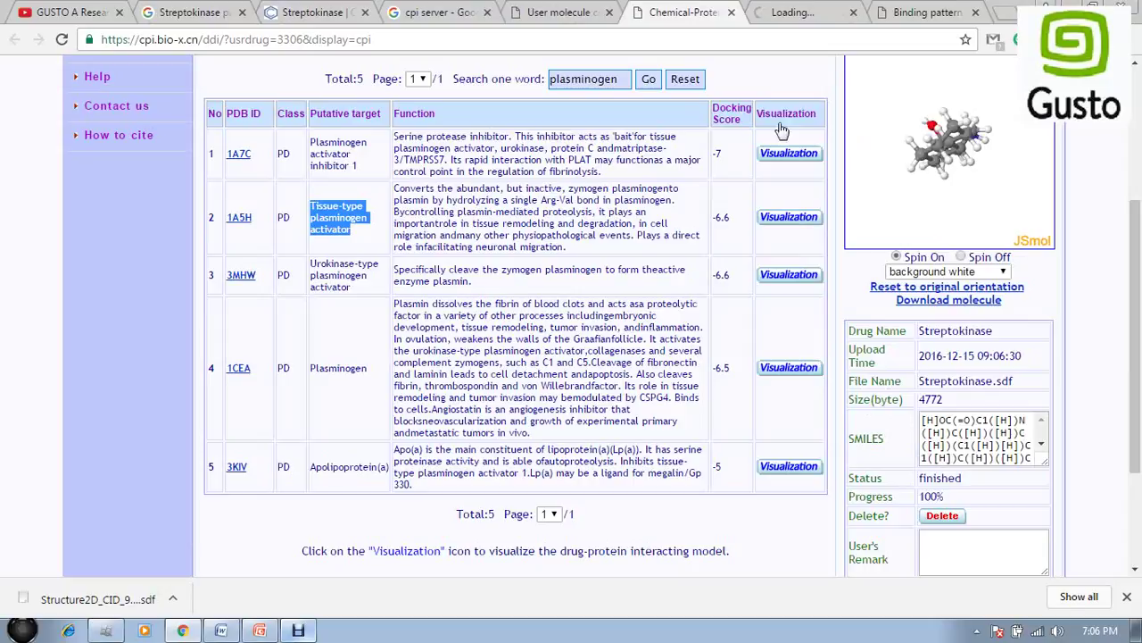
click(807, 12)
click(892, 11)
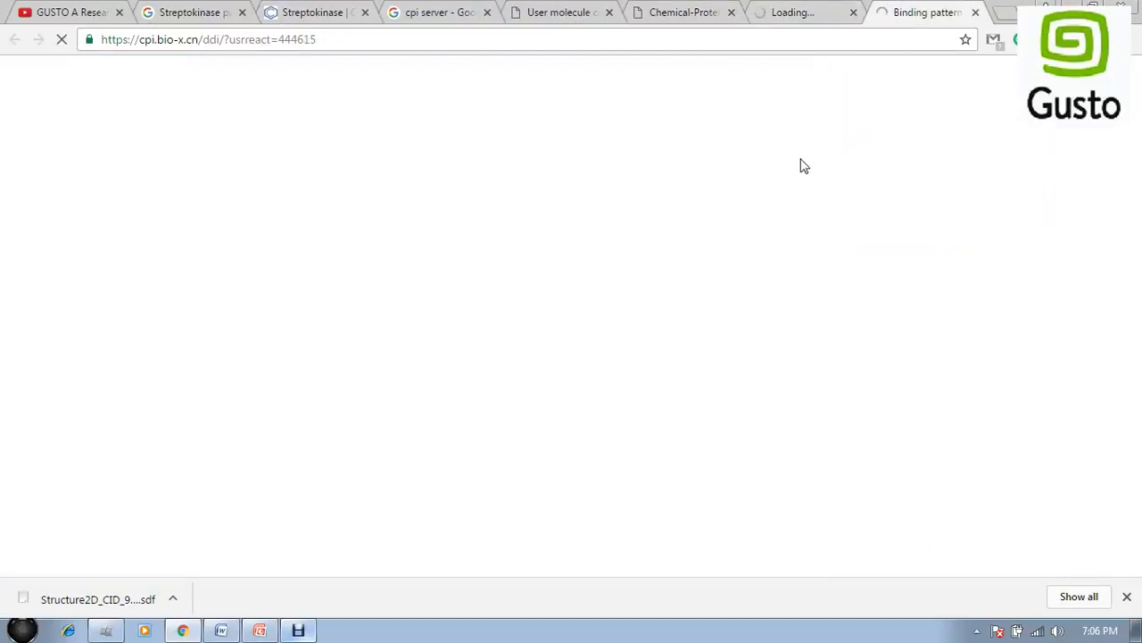
click(817, 9)
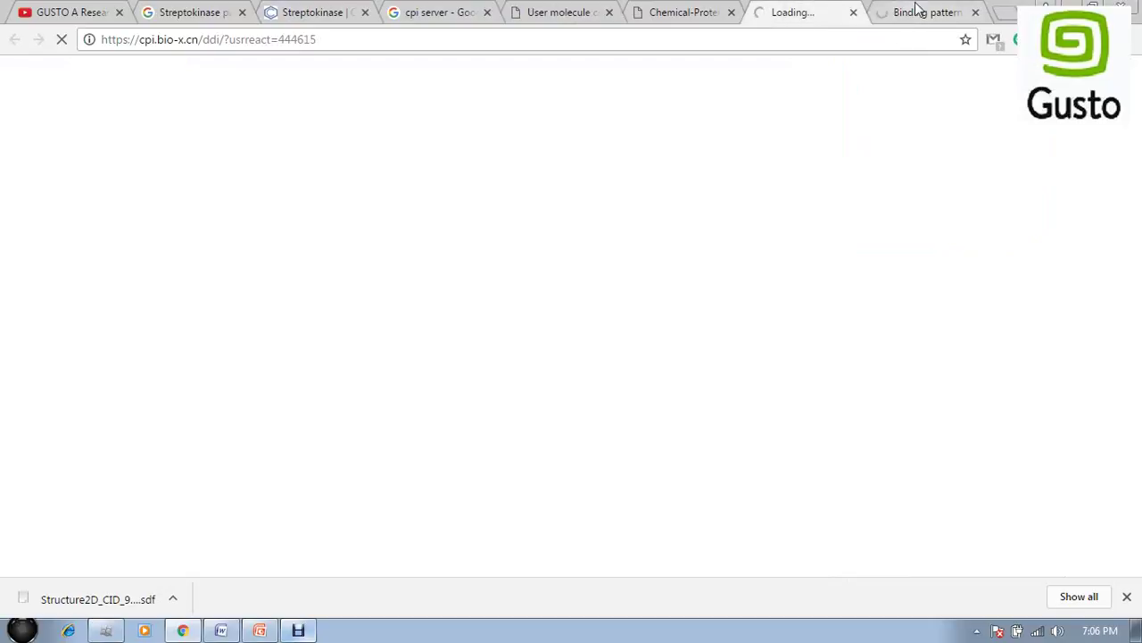
click(882, 11)
click(829, 9)
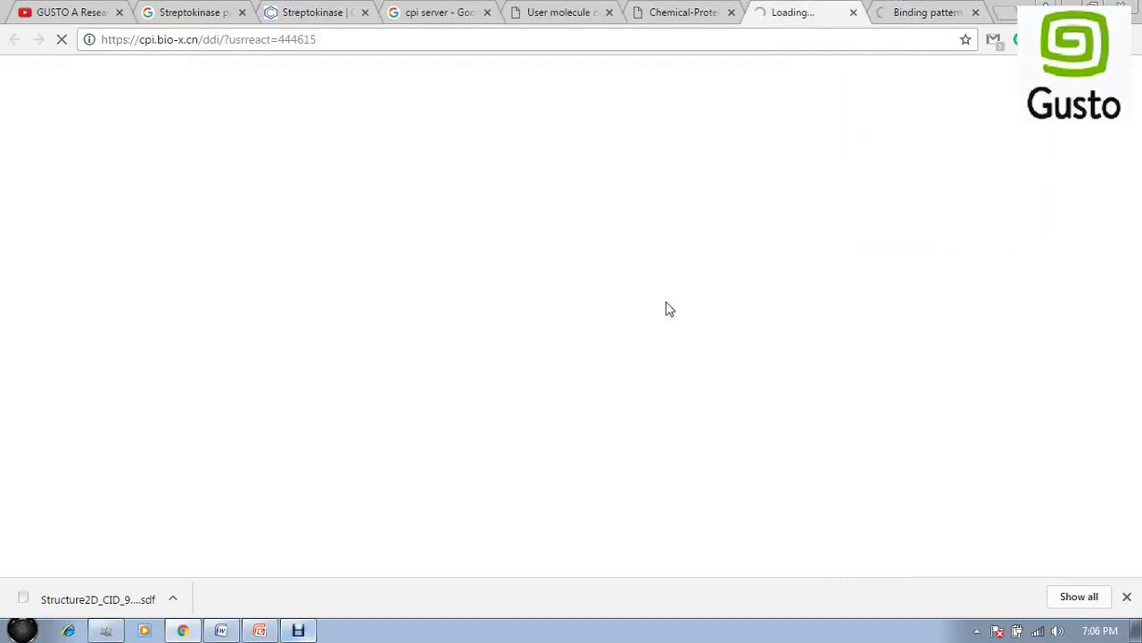
click(303, 631)
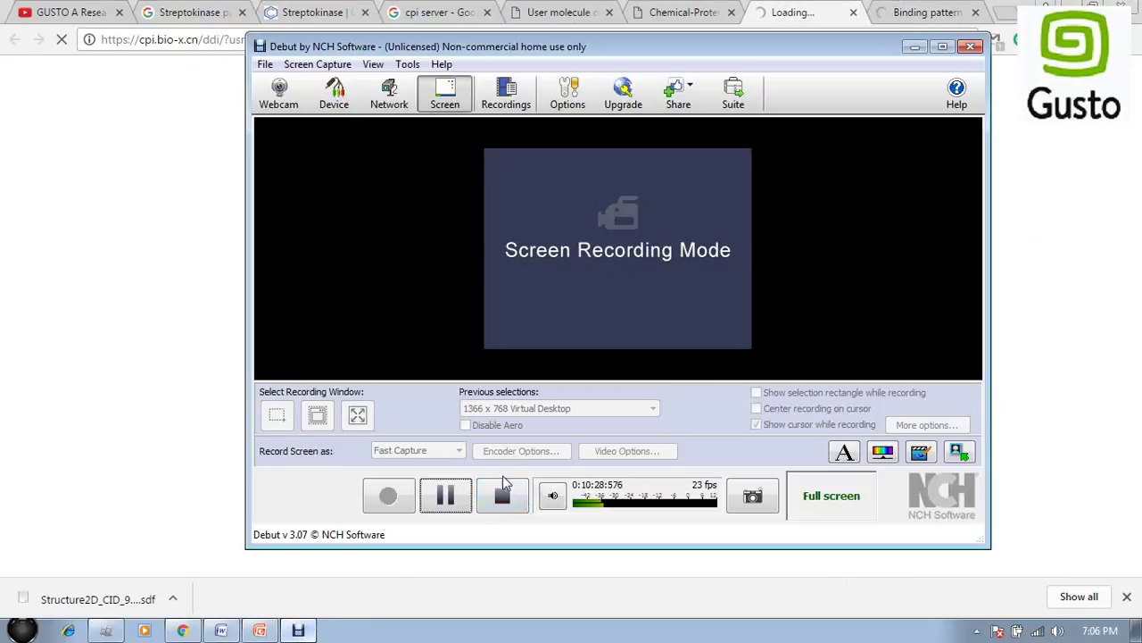
click(446, 496)
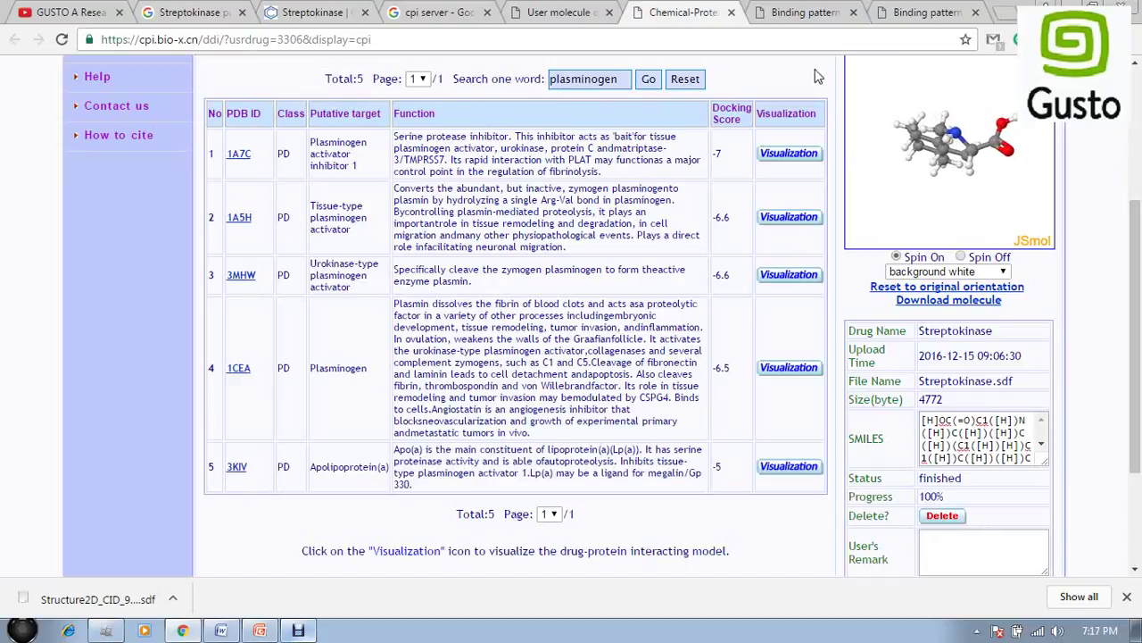
Examine the binding pattern of Streptokinase with tissue-type plasminogen activator (1A5H), inspecting the docking score and the 3D model around the binding site.
click(803, 11)
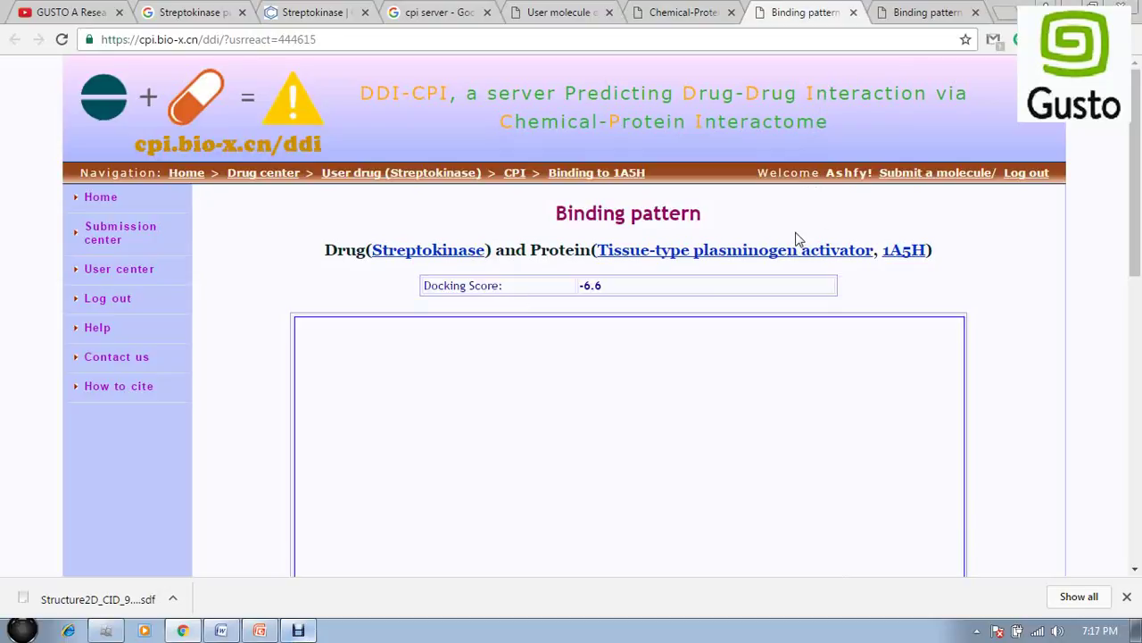
scroll(905, 211, down, 3)
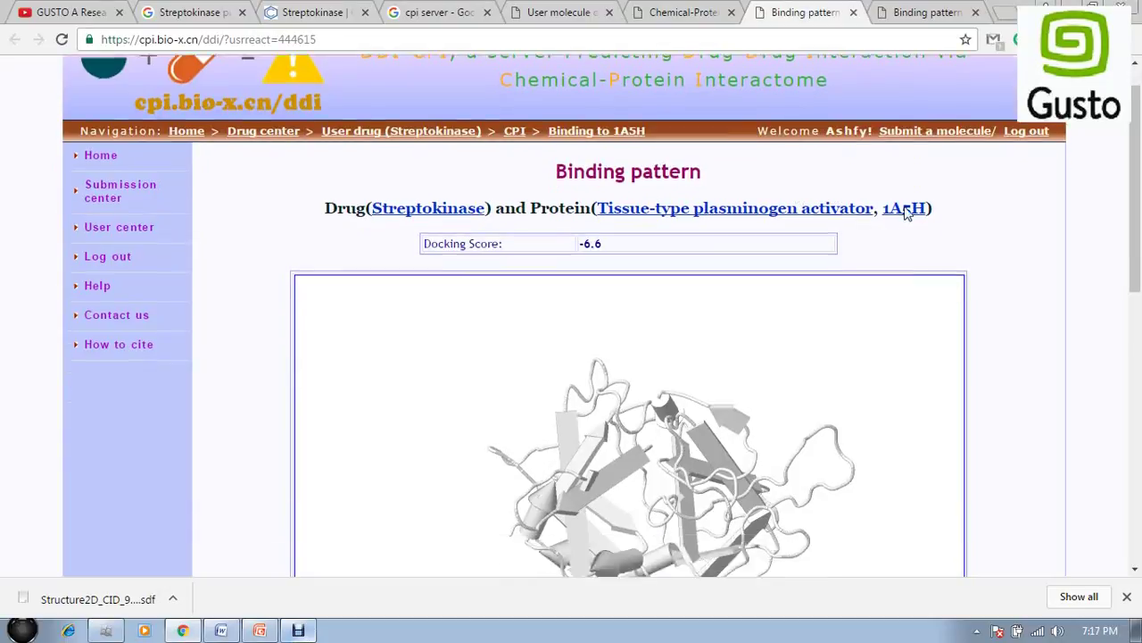
scroll(999, 205, down, 2)
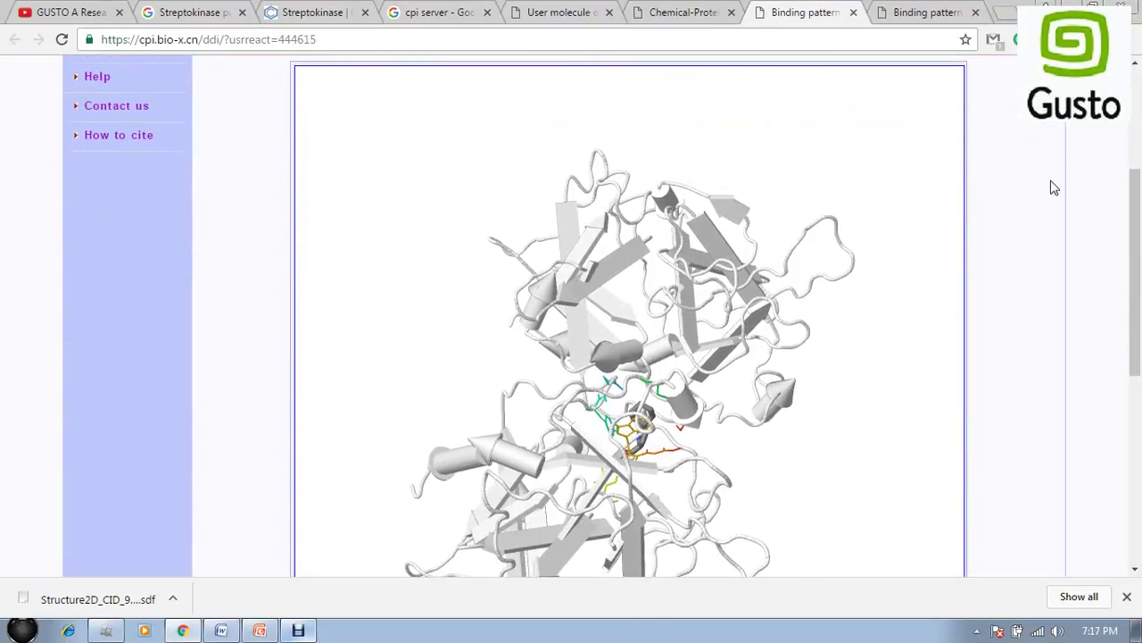
scroll(1054, 187, down, 2)
scroll(1054, 188, up, 2)
scroll(1054, 183, down, 1)
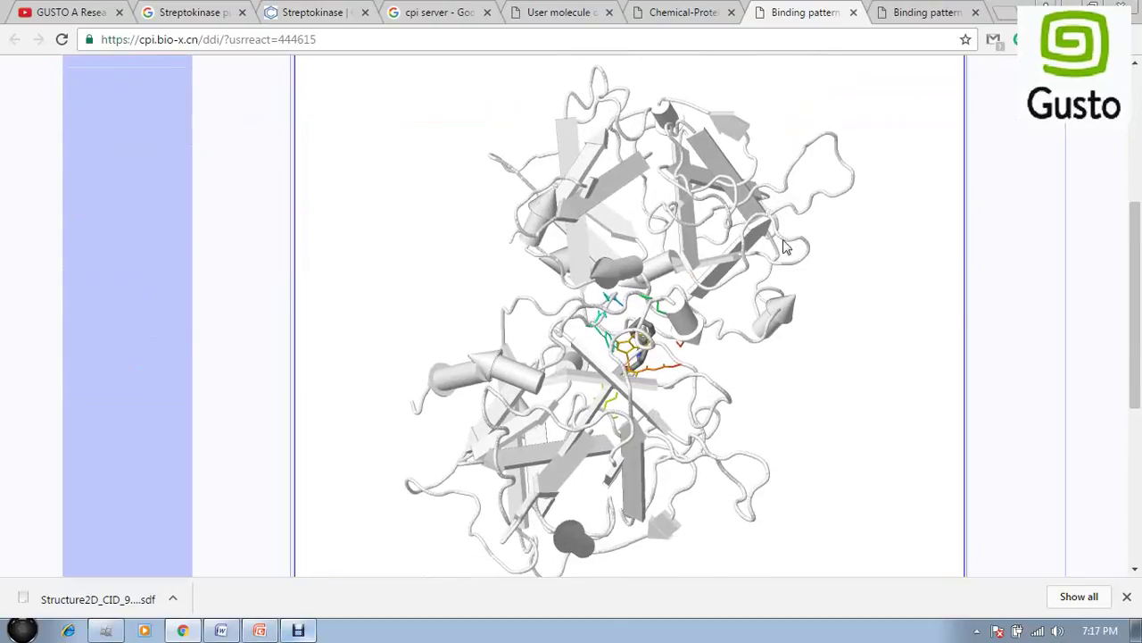
mouse_move(760, 229)
scroll(997, 254, up, 2)
scroll(1001, 250, down, 2)
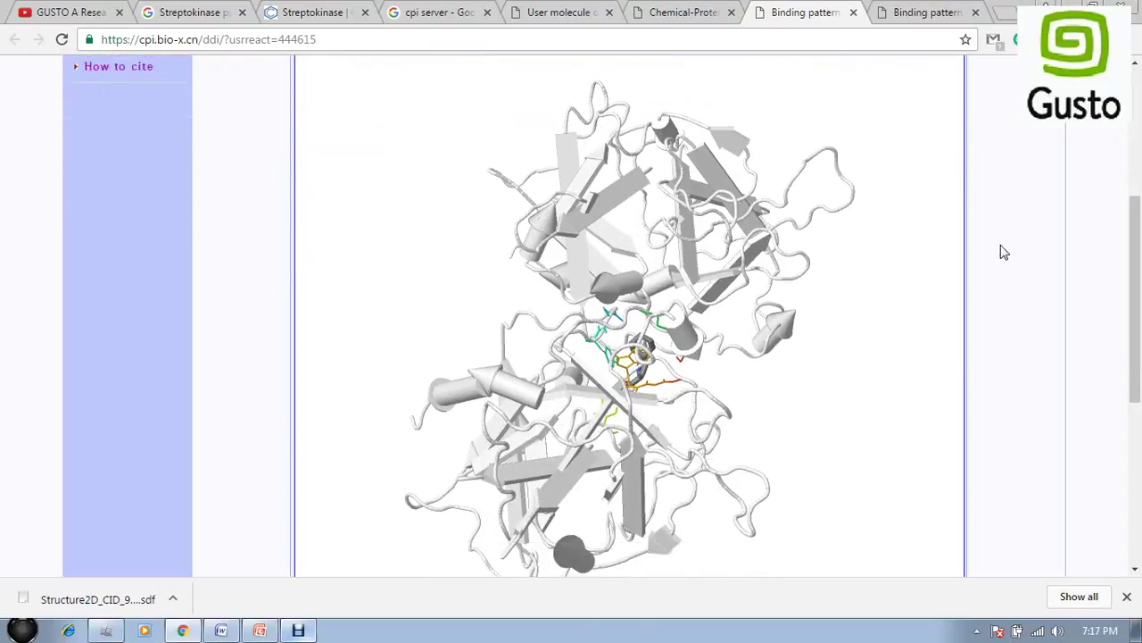
scroll(622, 332, up, 1)
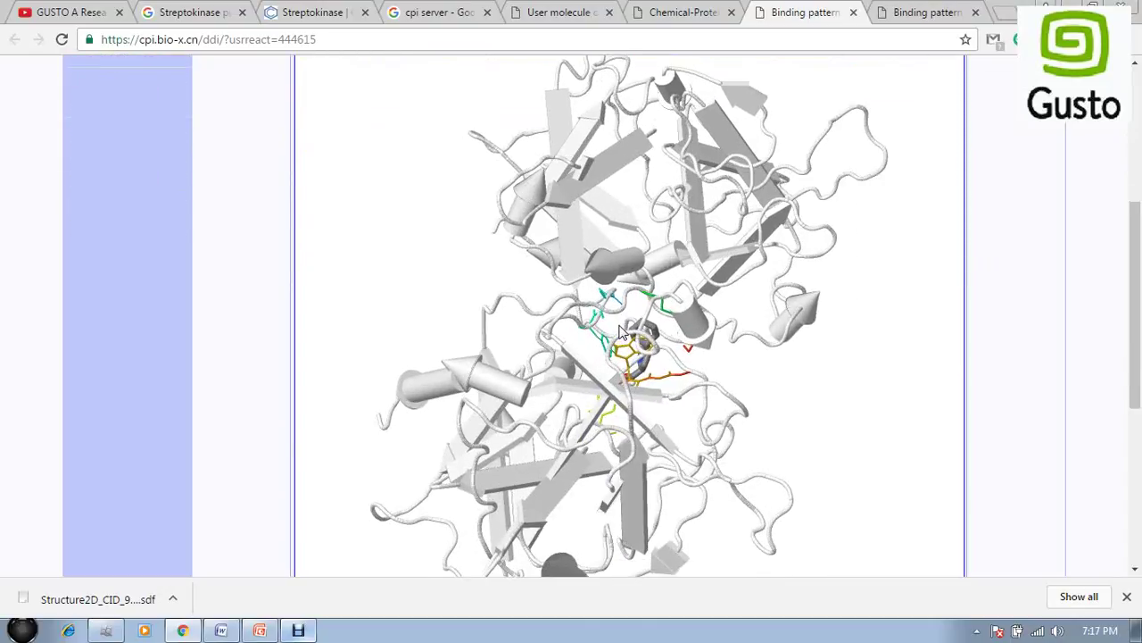
Show the enlarged binding site of the docked complex in Cartoon view with residue labels on.
scroll(622, 332, up, 2)
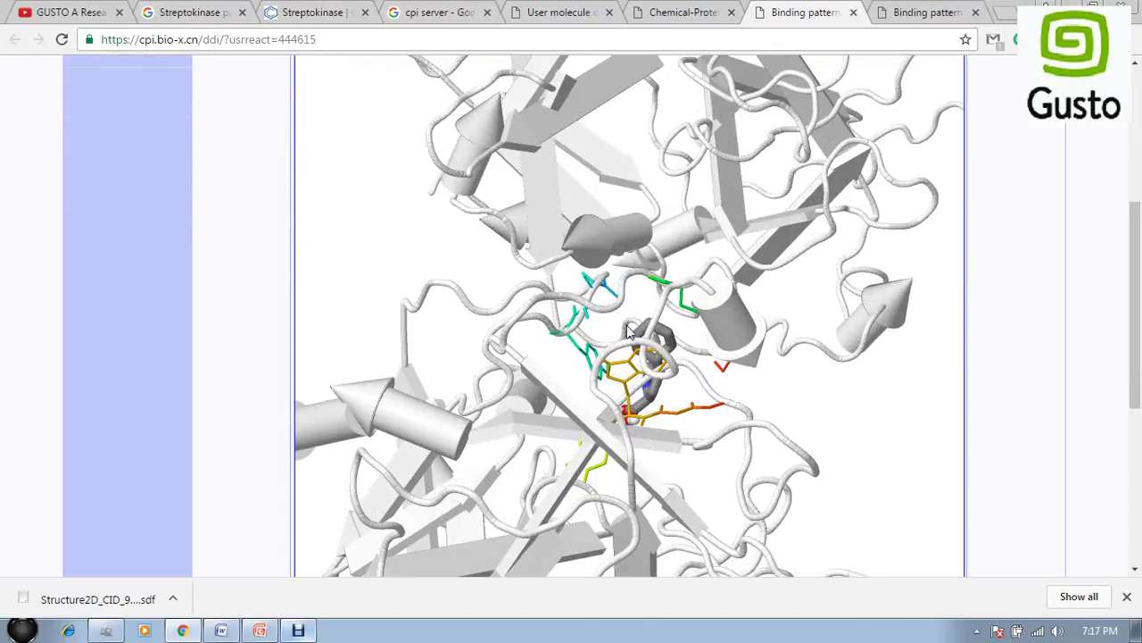
mouse_move(639, 344)
scroll(654, 361, up, 2)
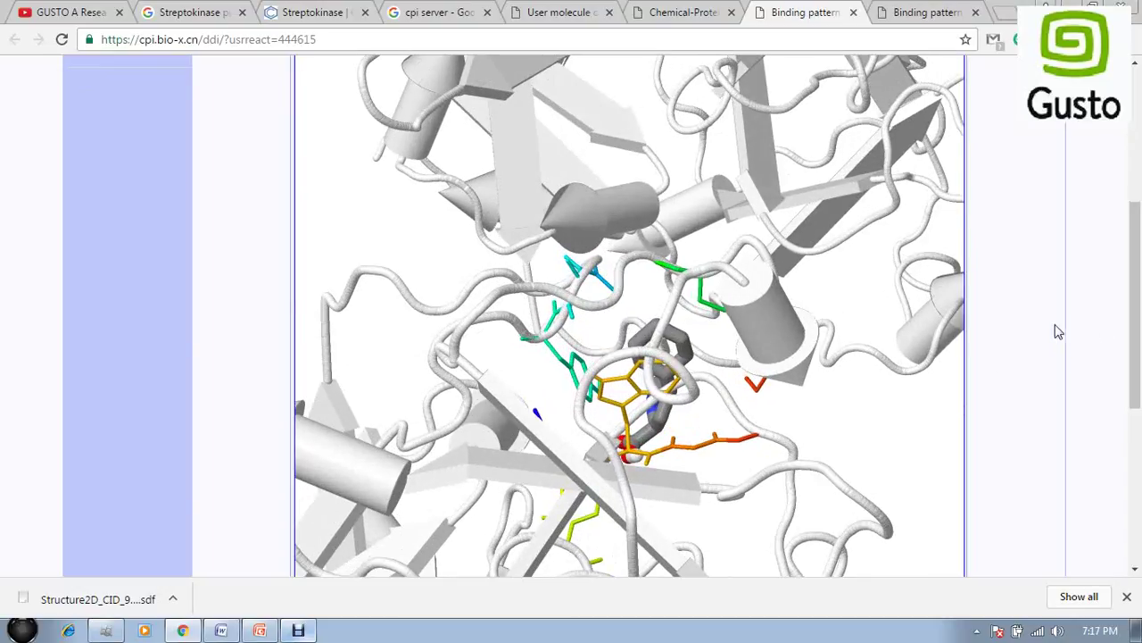
scroll(1048, 332, down, 4)
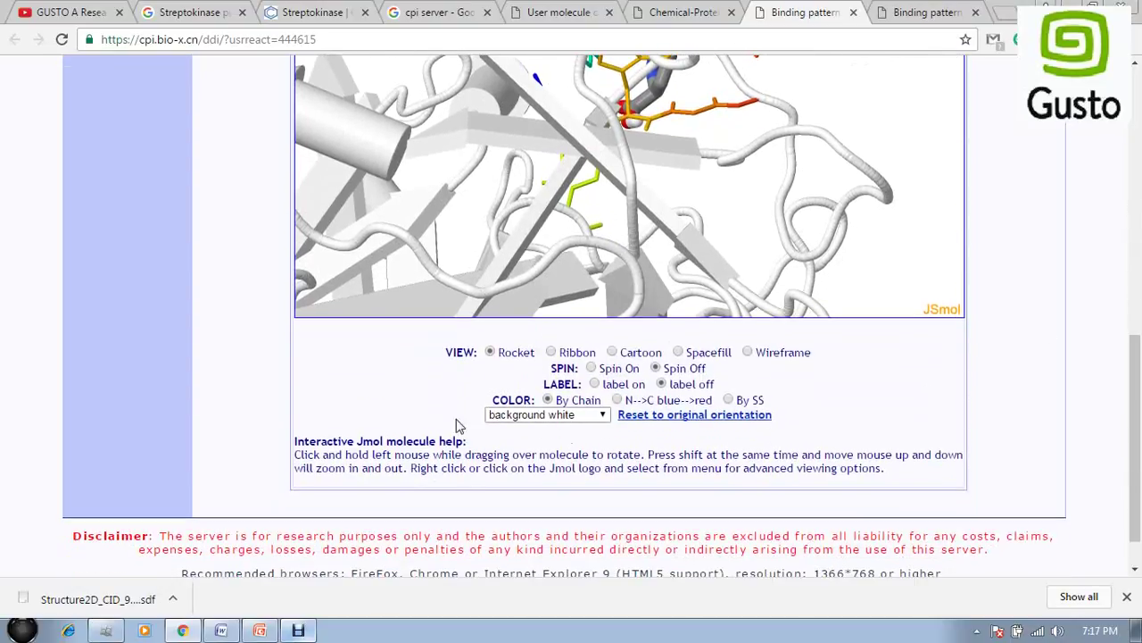
click(613, 353)
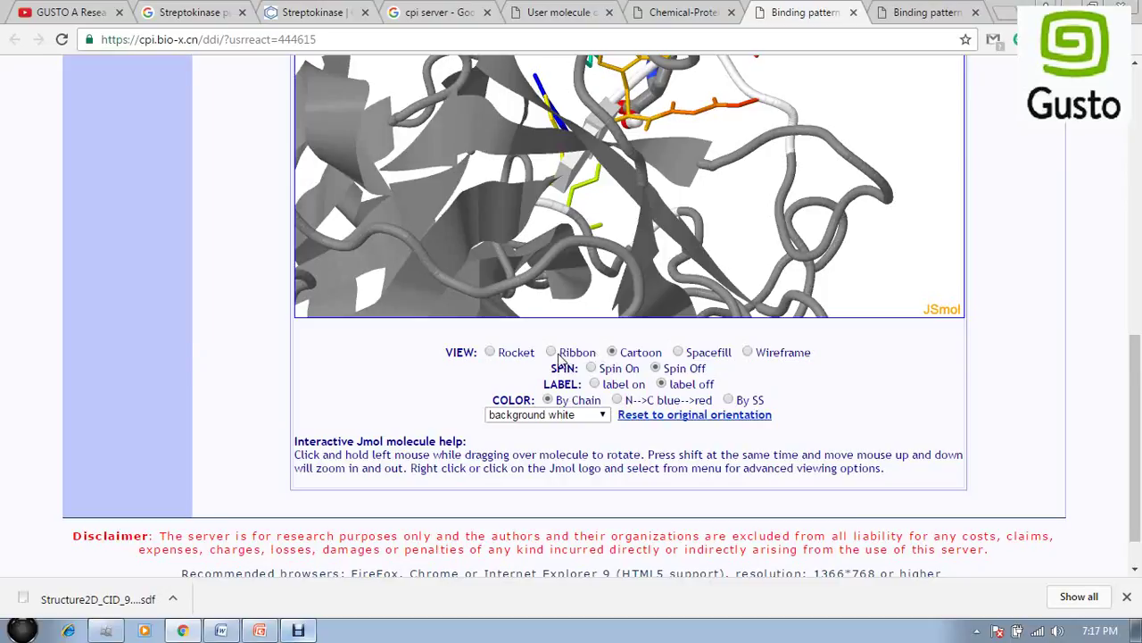
click(612, 352)
scroll(1062, 339, up, 2)
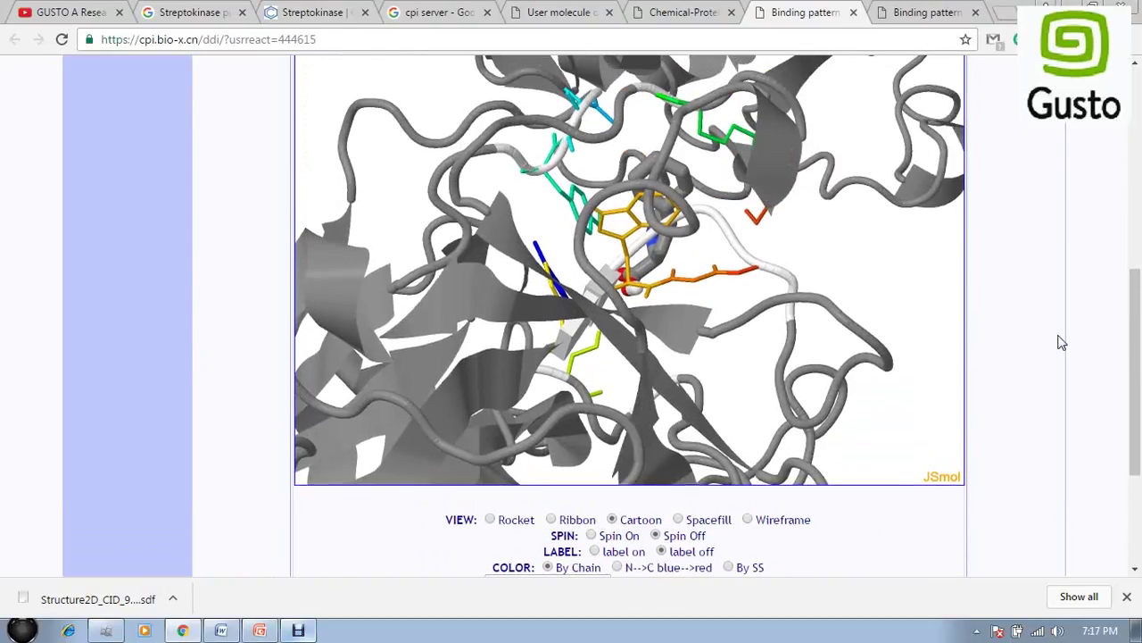
click(597, 554)
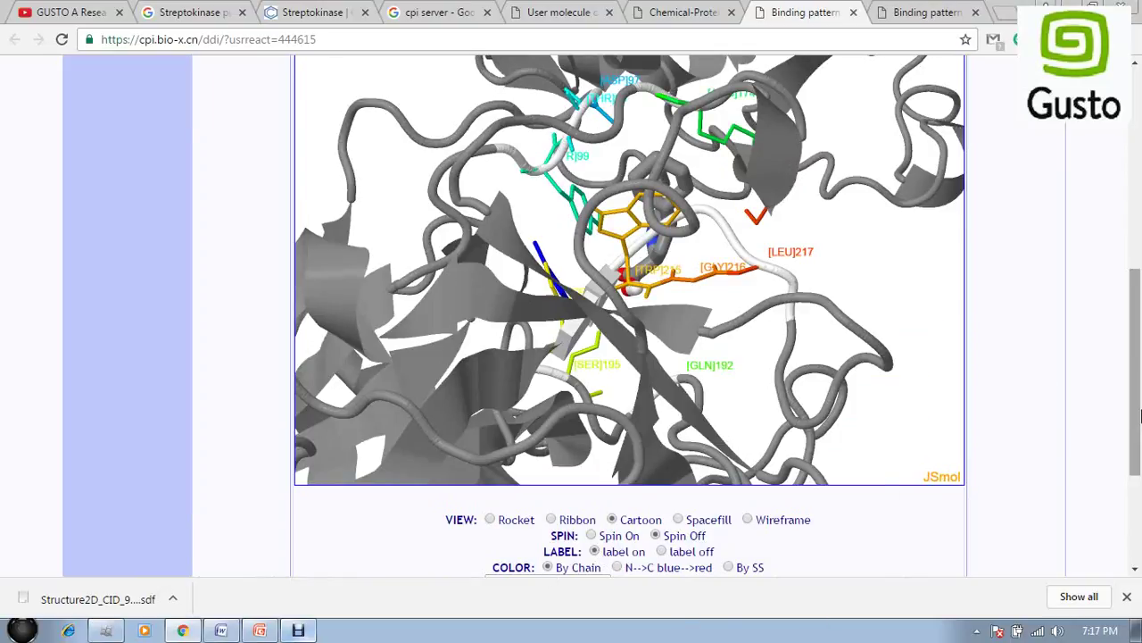
Color the docked complex by secondary structure (By SS) and set the background to black.
scroll(1140, 415, down, 2)
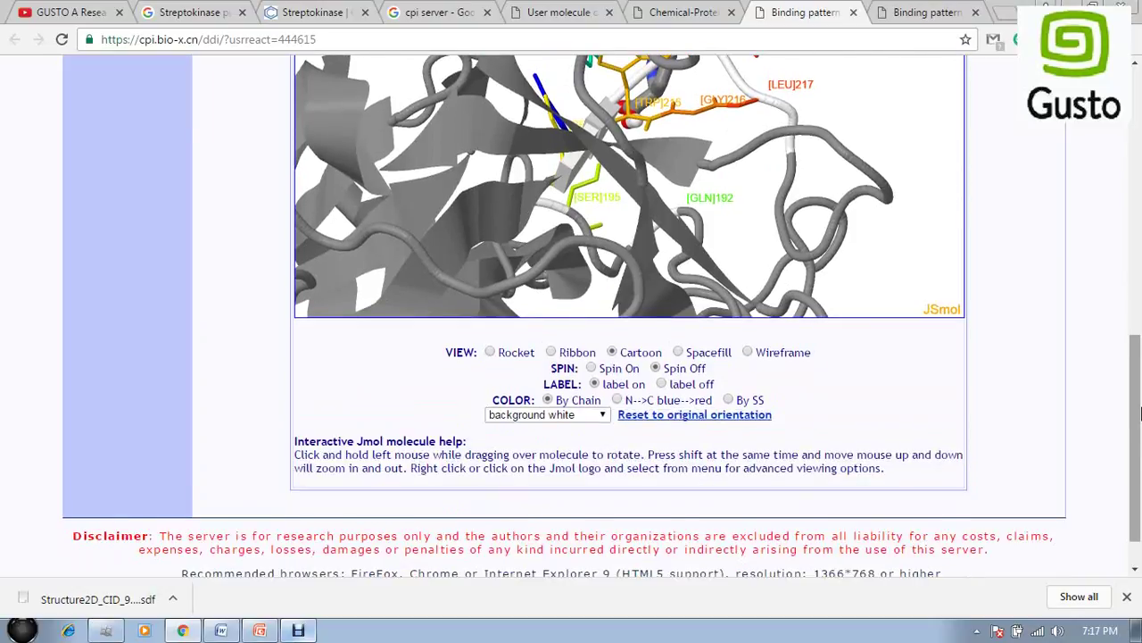
scroll(1140, 416, up, 1)
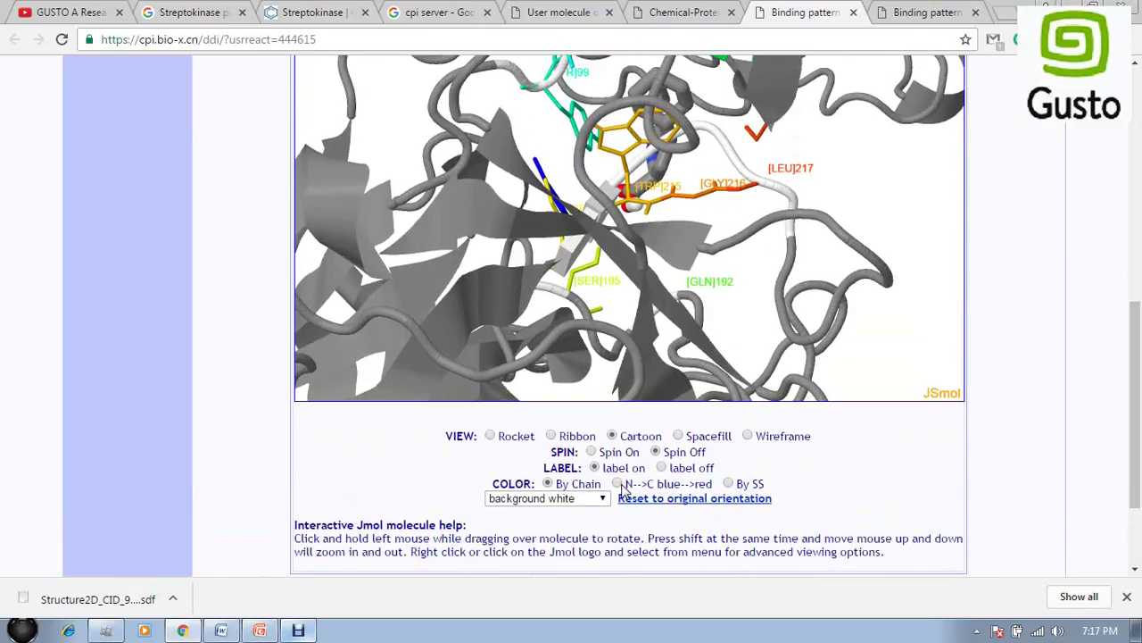
click(730, 484)
click(601, 500)
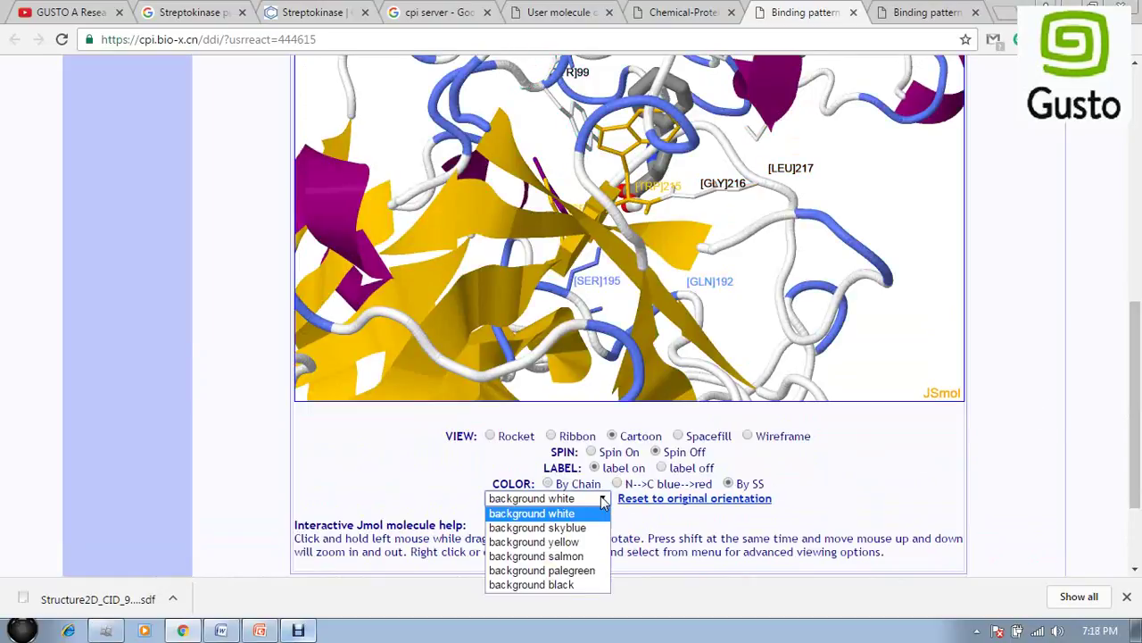
click(592, 585)
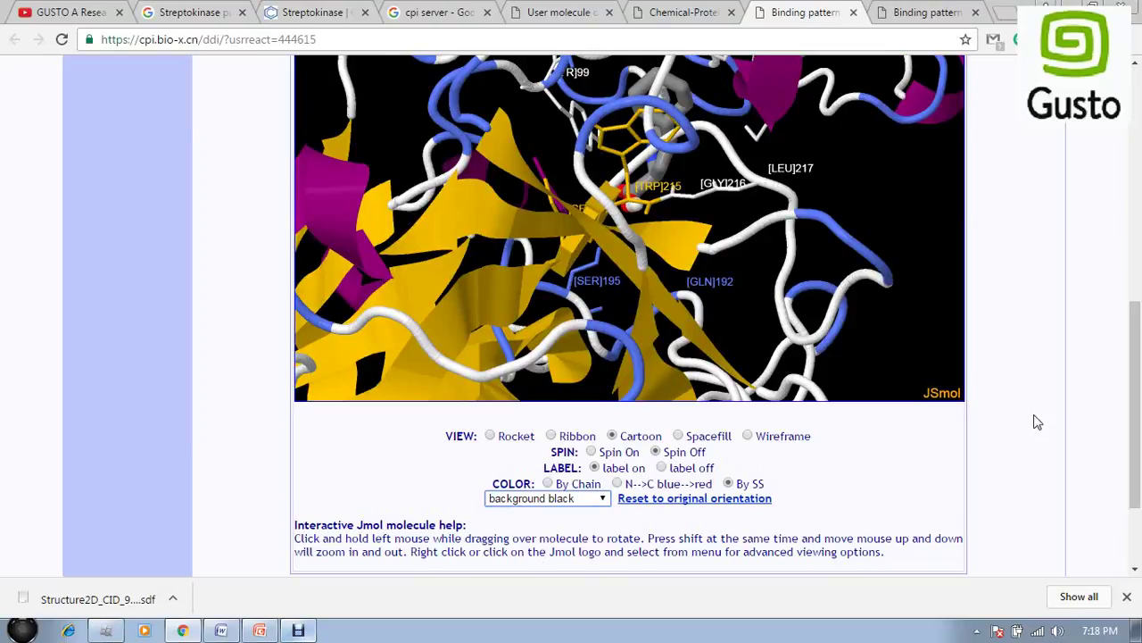
Examine the restyled docking model, including the docking score and the labeled residues around the ligand.
scroll(1038, 422, up, 2)
scroll(1062, 403, up, 4)
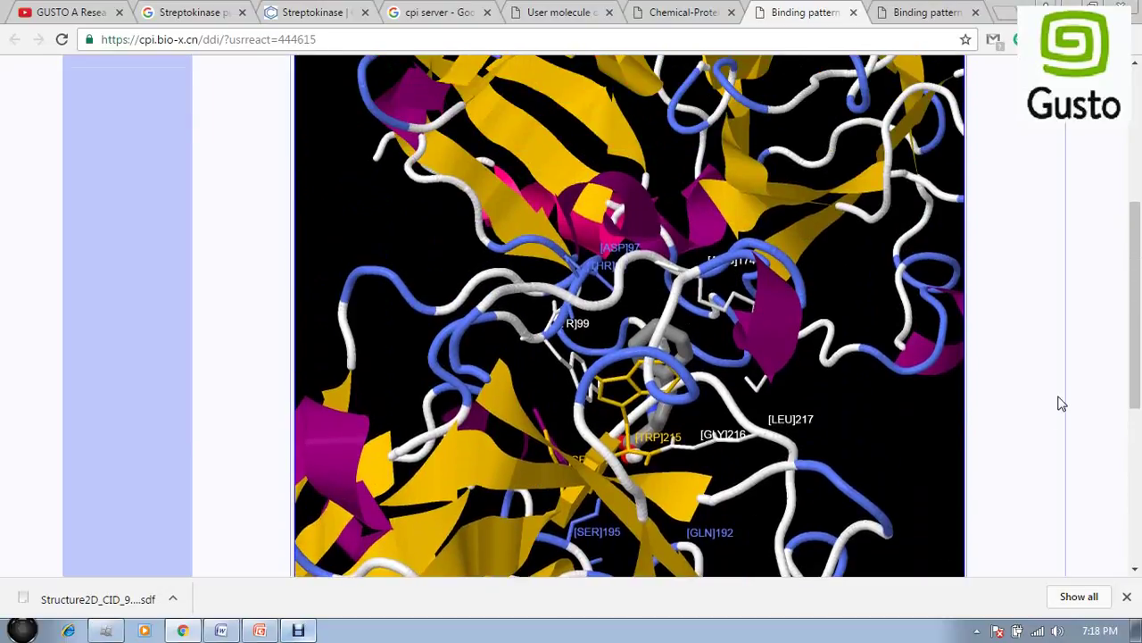
scroll(1063, 403, up, 4)
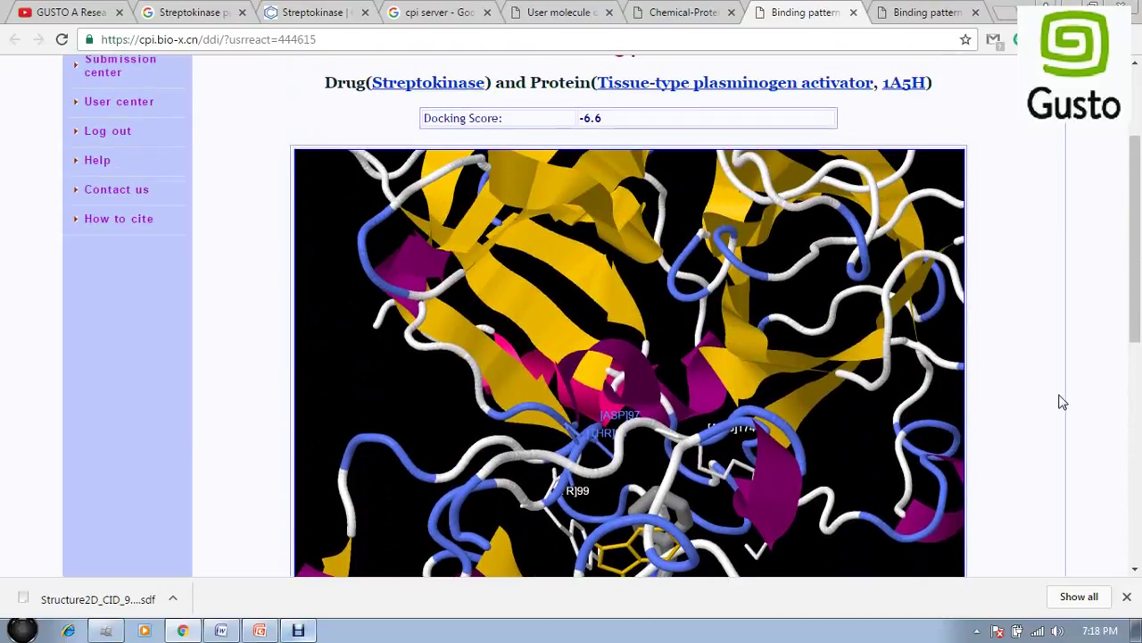
scroll(1062, 402, down, 4)
scroll(1062, 402, down, 2)
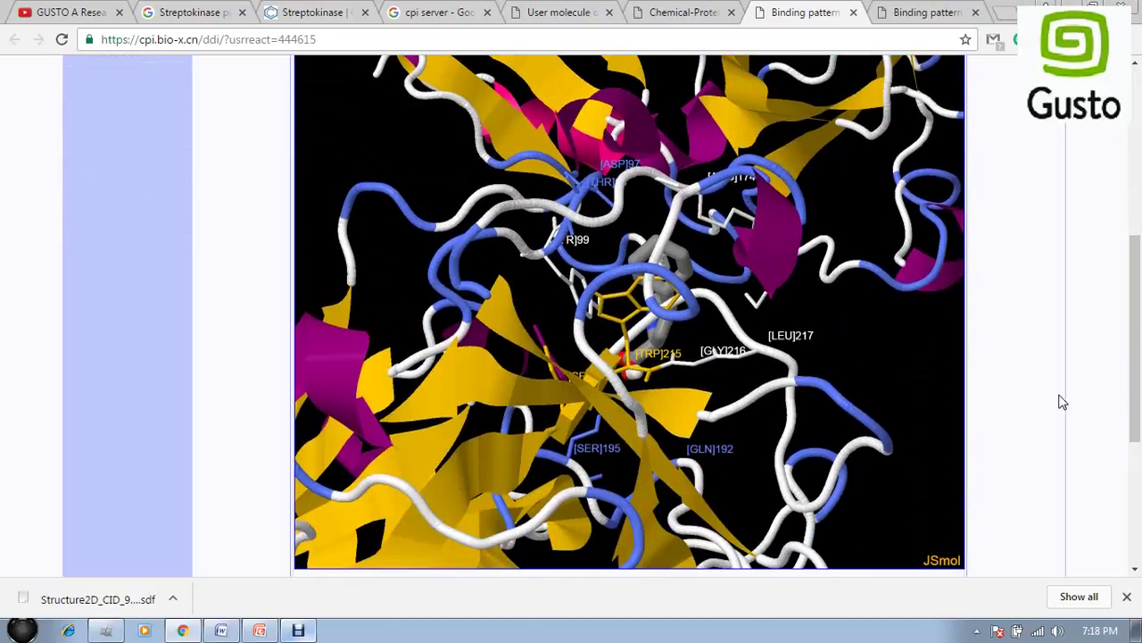
scroll(1062, 402, down, 2)
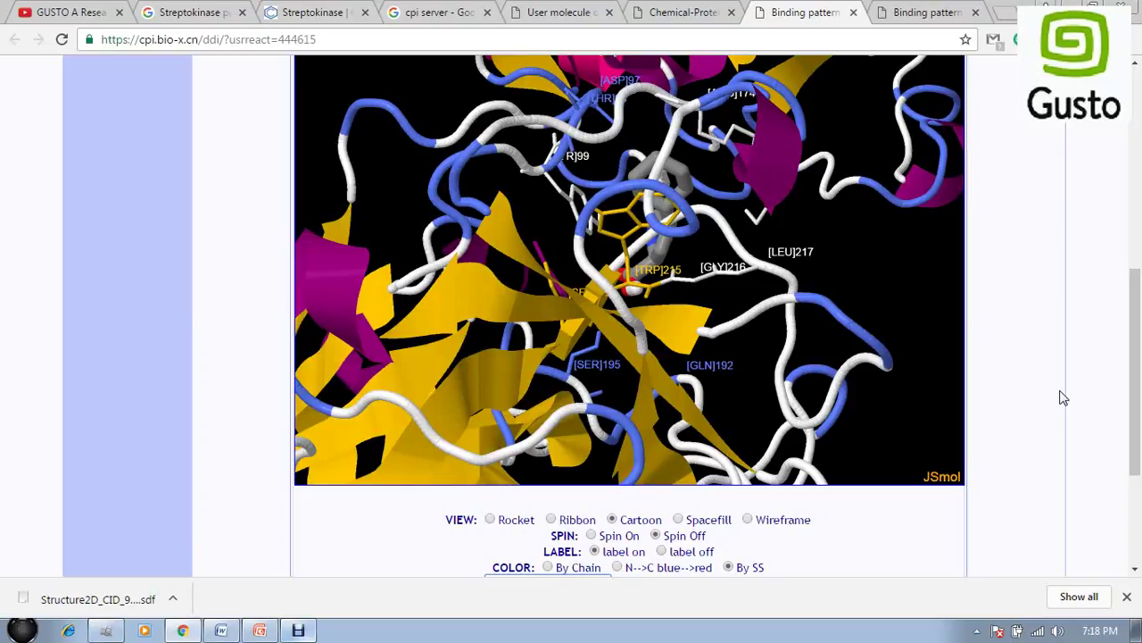
scroll(1062, 398, up, 2)
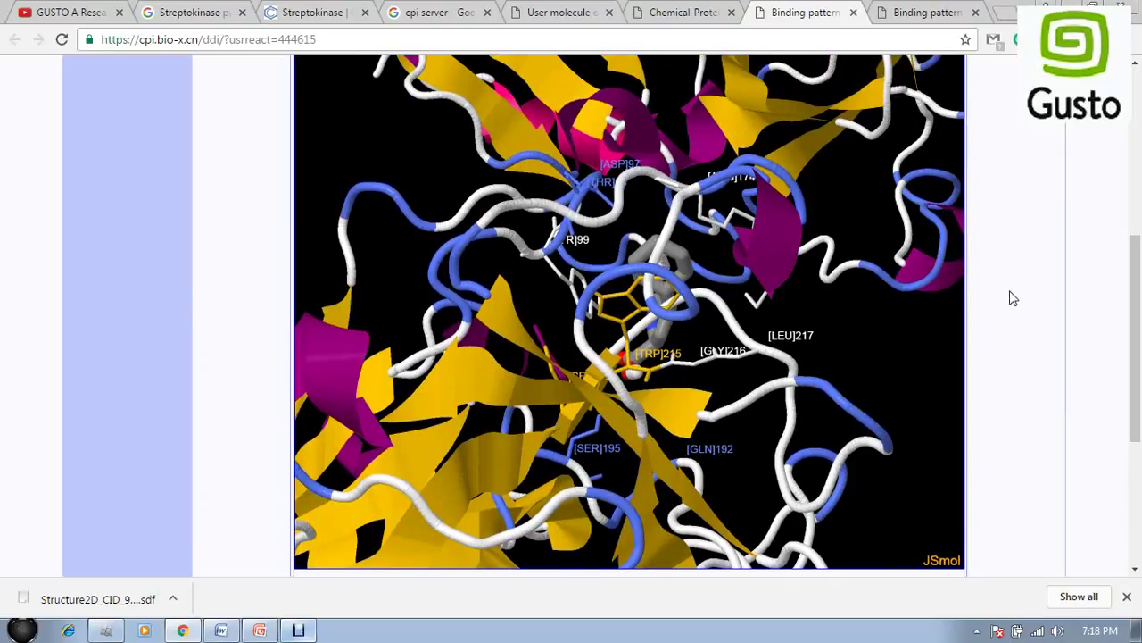
Close the downloads bar and shrink the page until the whole docking model fits for a screen capture.
click(1126, 596)
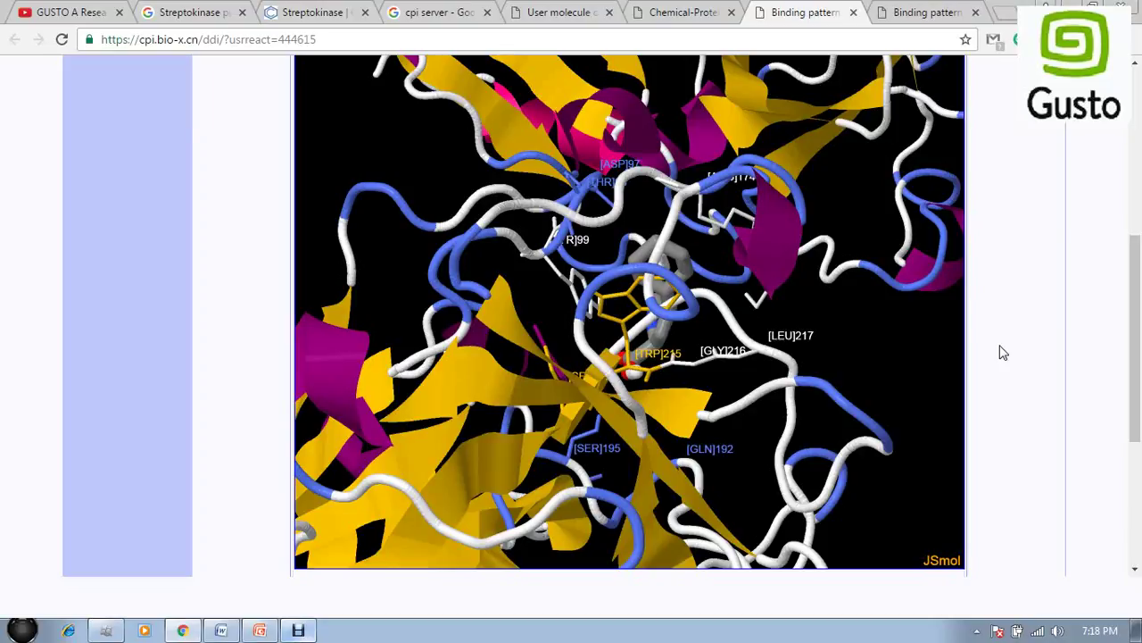
scroll(1003, 353, up, 2)
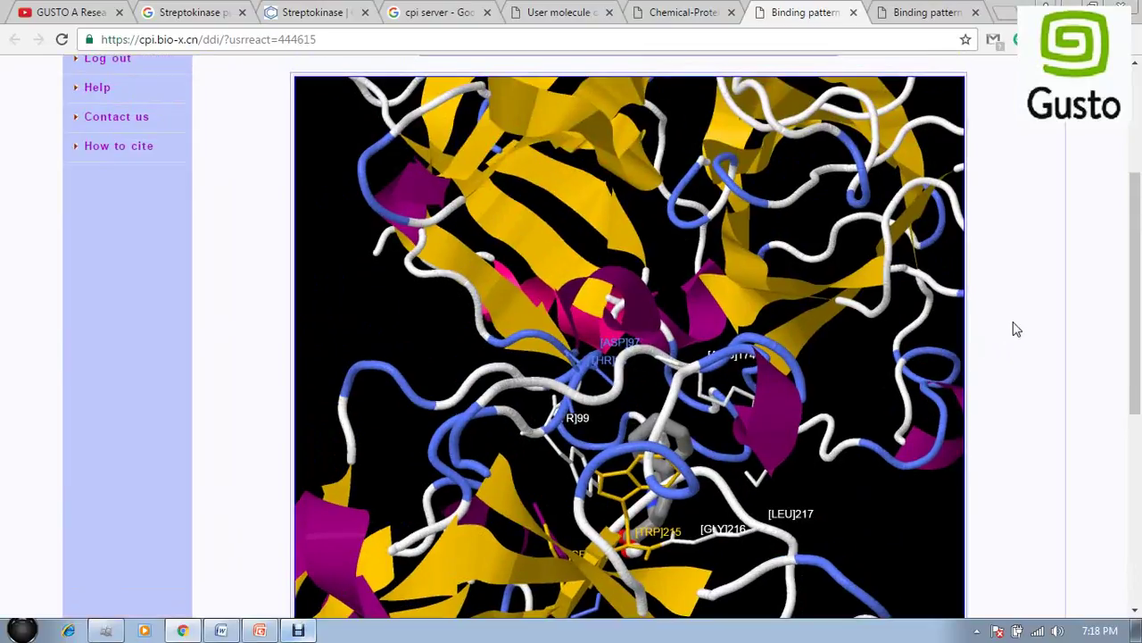
key(ctrl+minus)
key(ctrl+minus)
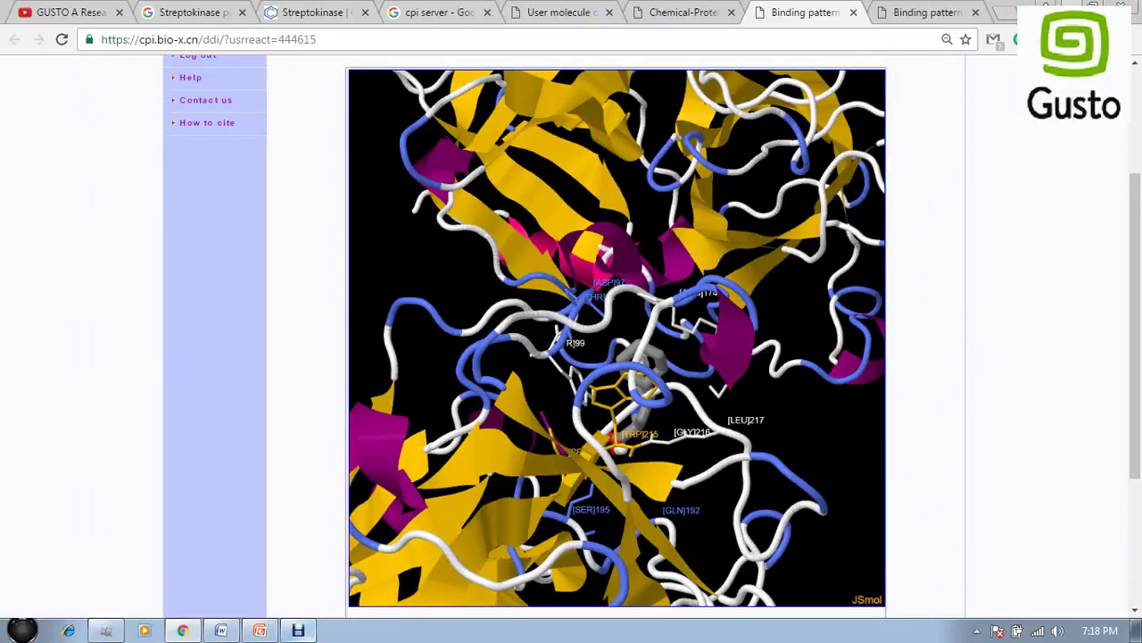
Minimize the browser, open Paint and paste the captured screenshot of the docking model.
click(1046, 5)
key(super)
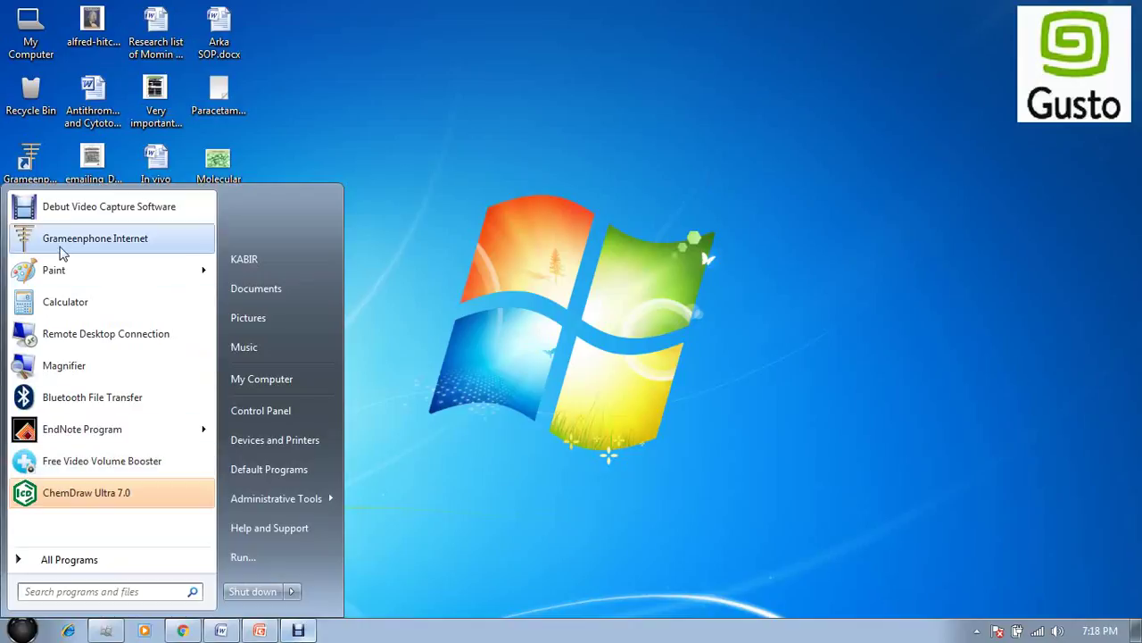
click(71, 273)
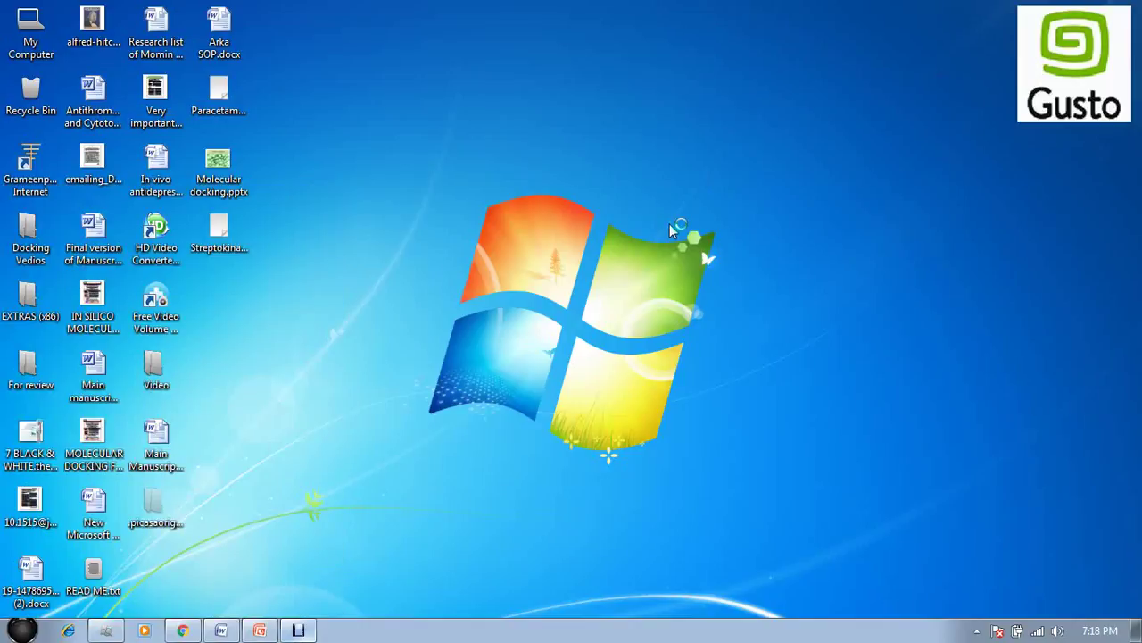
key(ctrl+v)
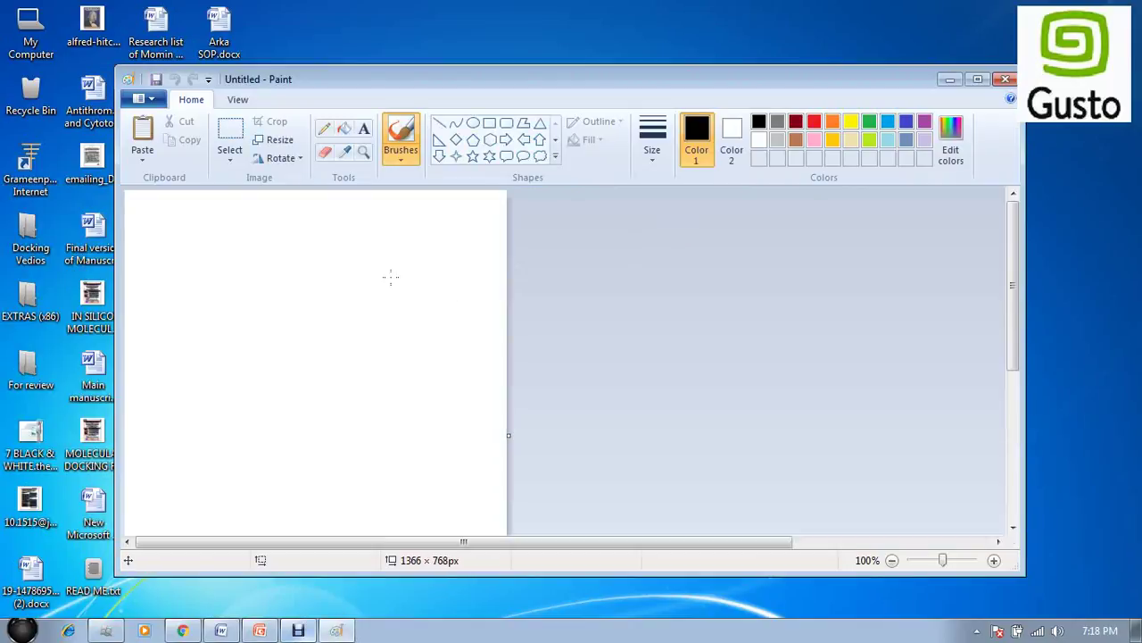
At 50% zoom, select the docking model area of about 649 × 641 px and cut it from the screenshot.
click(228, 127)
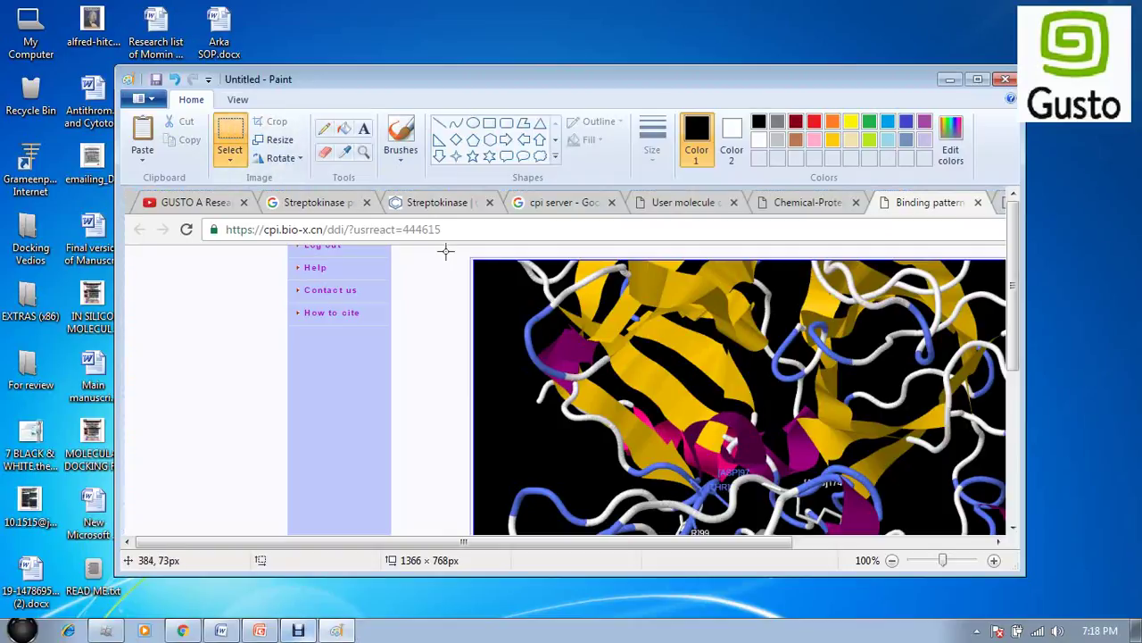
mouse_move(472, 255)
mouse_down()
mouse_move(562, 314)
mouse_move(888, 472)
mouse_move(973, 476)
mouse_move(977, 510)
mouse_move(1004, 503)
mouse_move(984, 541)
mouse_move(1029, 518)
mouse_move(932, 509)
mouse_move(990, 492)
mouse_up()
scroll(977, 509, down, 6)
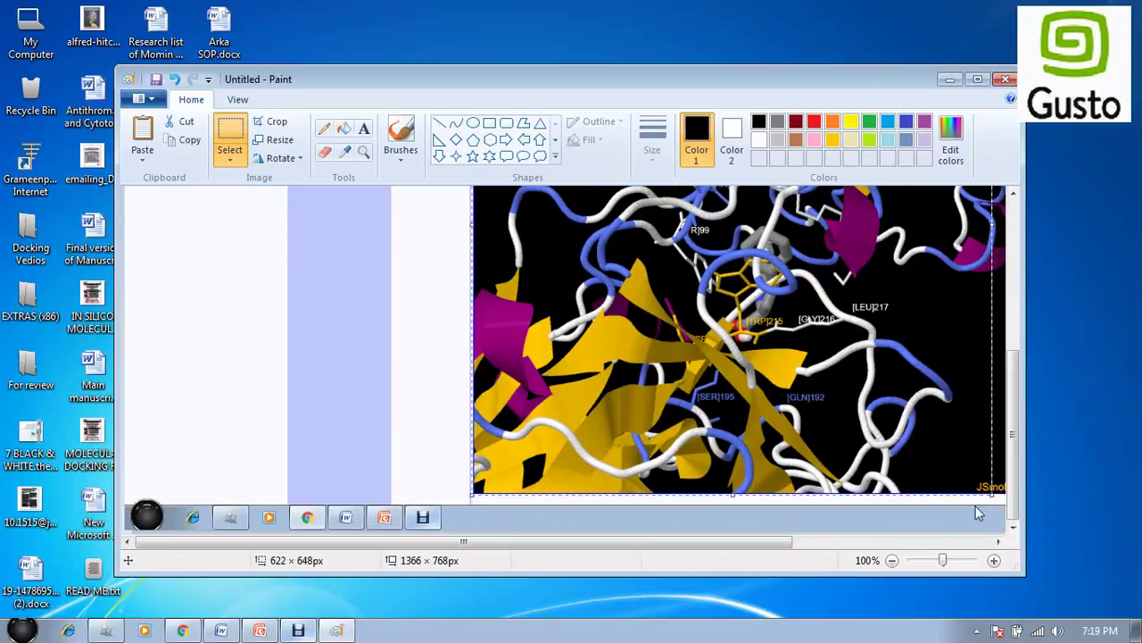
click(892, 560)
click(688, 306)
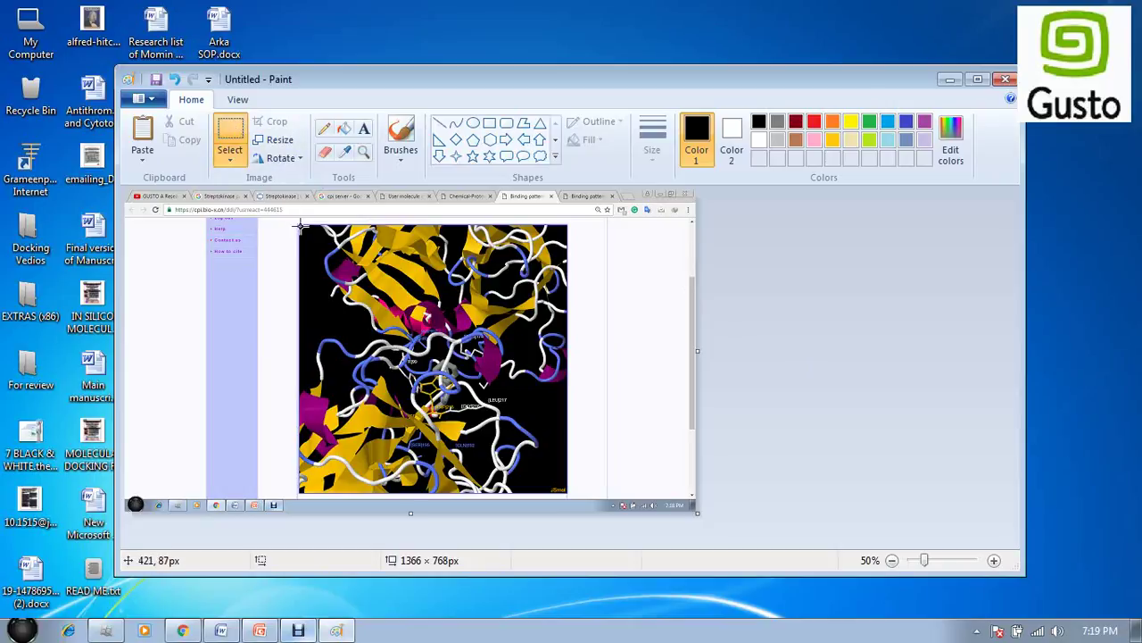
drag(299, 224, 572, 494)
right_click(489, 290)
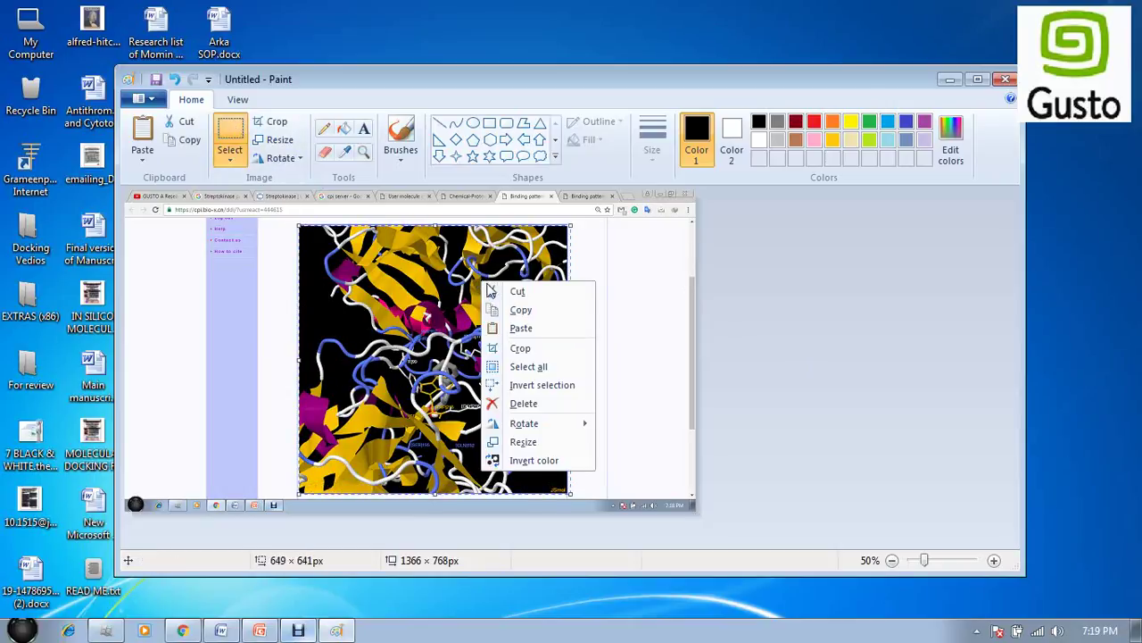
click(496, 291)
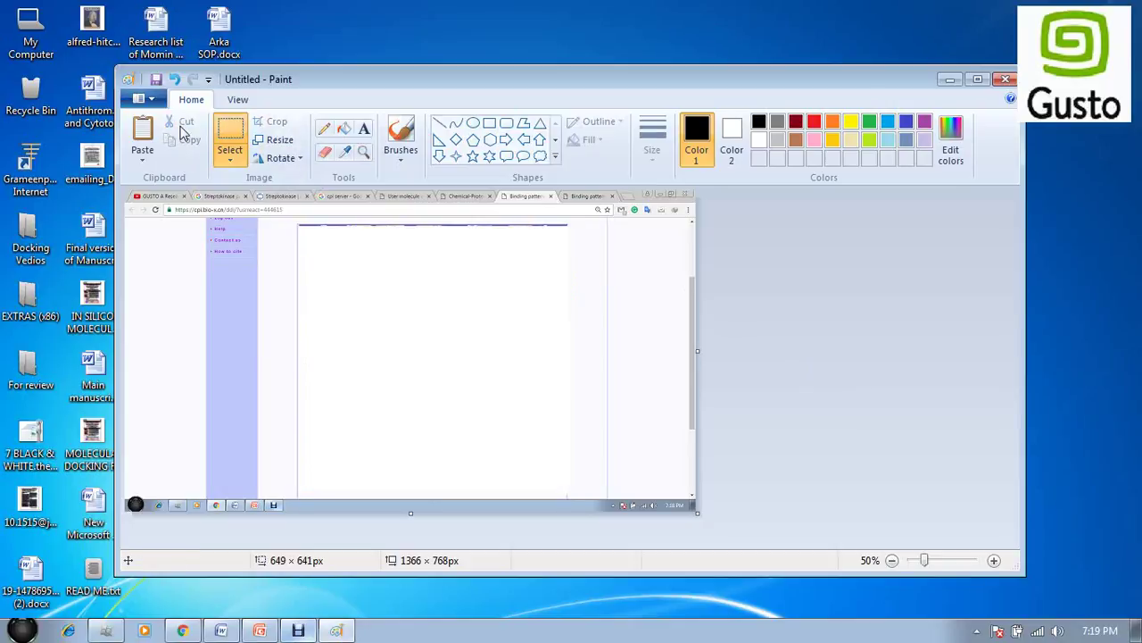
Start a new image, discard the leftover screenshot and paste the cut docking model into the blank canvas.
key(ctrl+n)
click(596, 332)
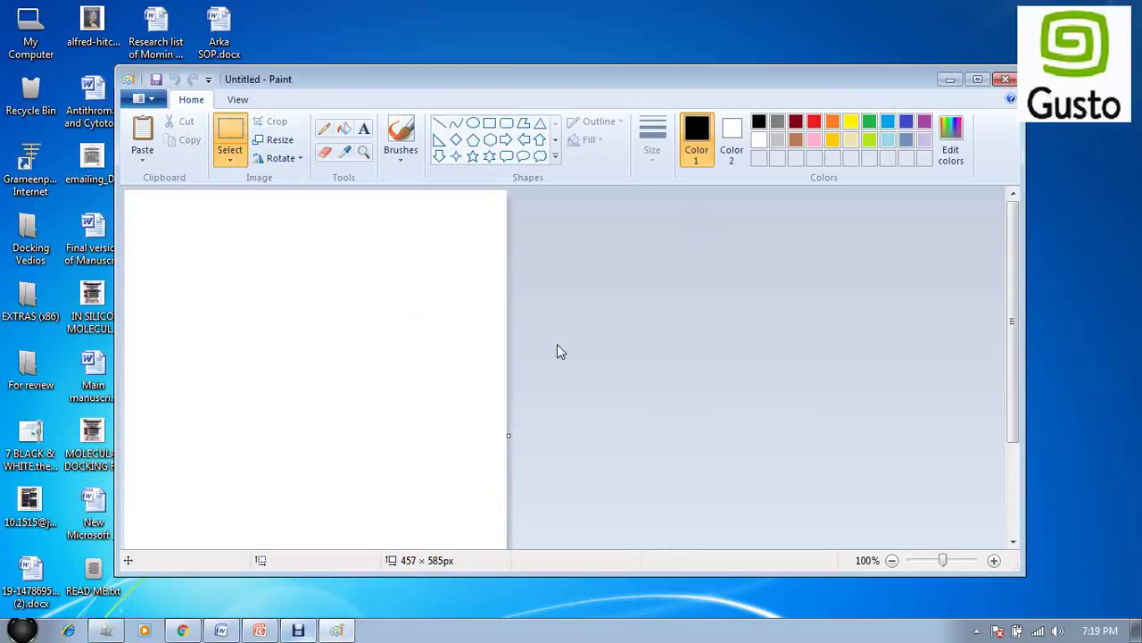
key(ctrl+v)
scroll(714, 290, down, 3)
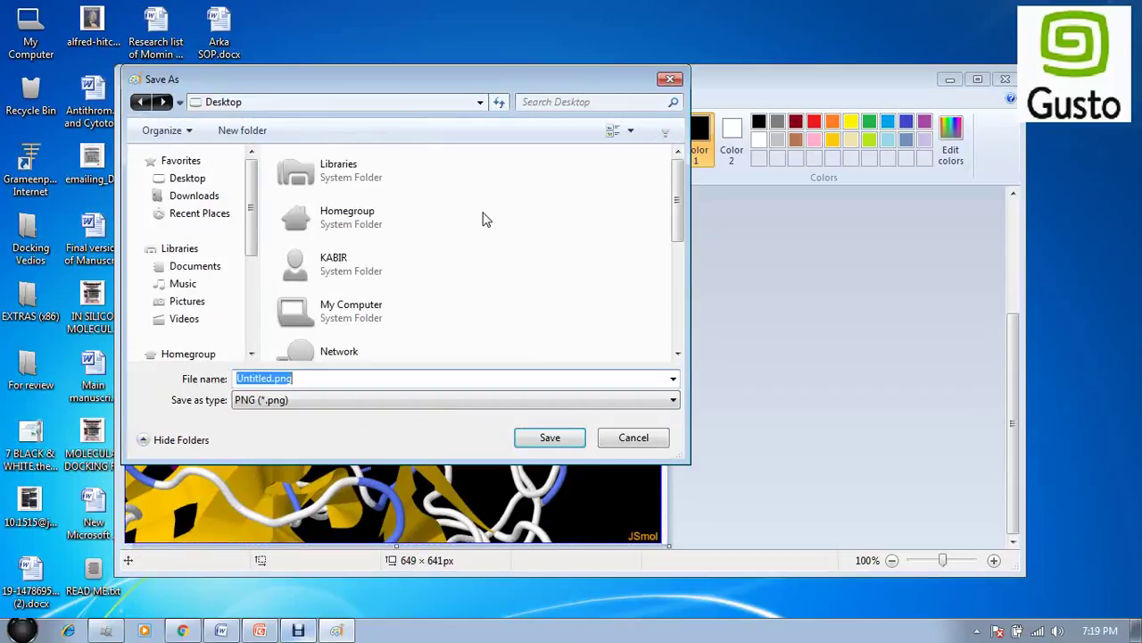
Save the docking image to the Desktop as a PNG file named STREPTOKINASE.
key(ctrl+s)
click(212, 102)
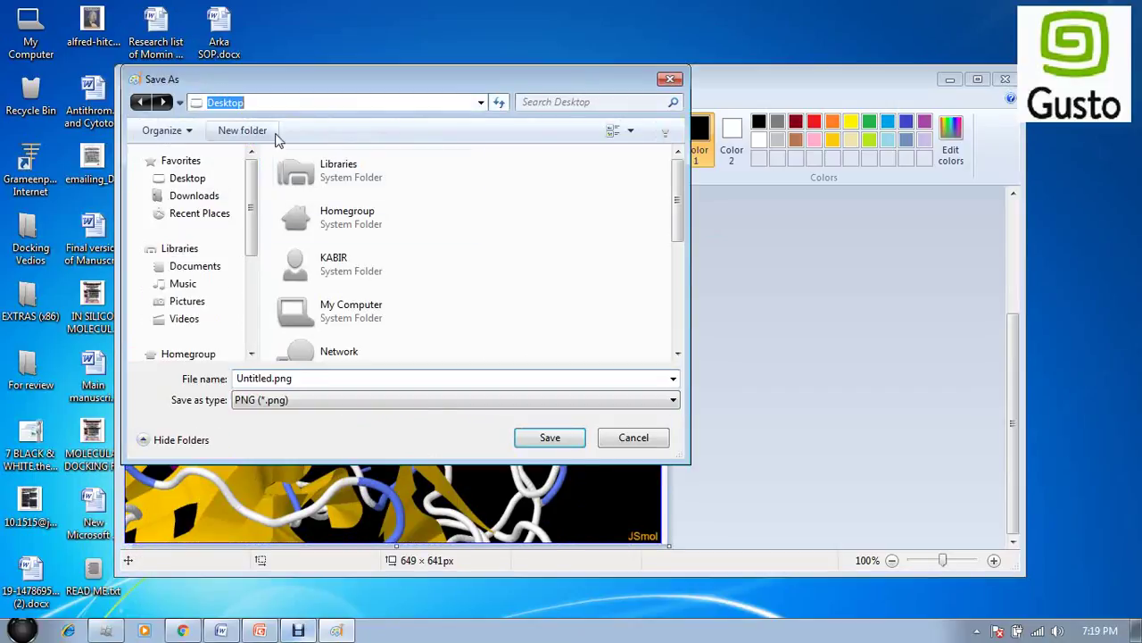
double_click(295, 385)
text(sTREPTOKINASE)
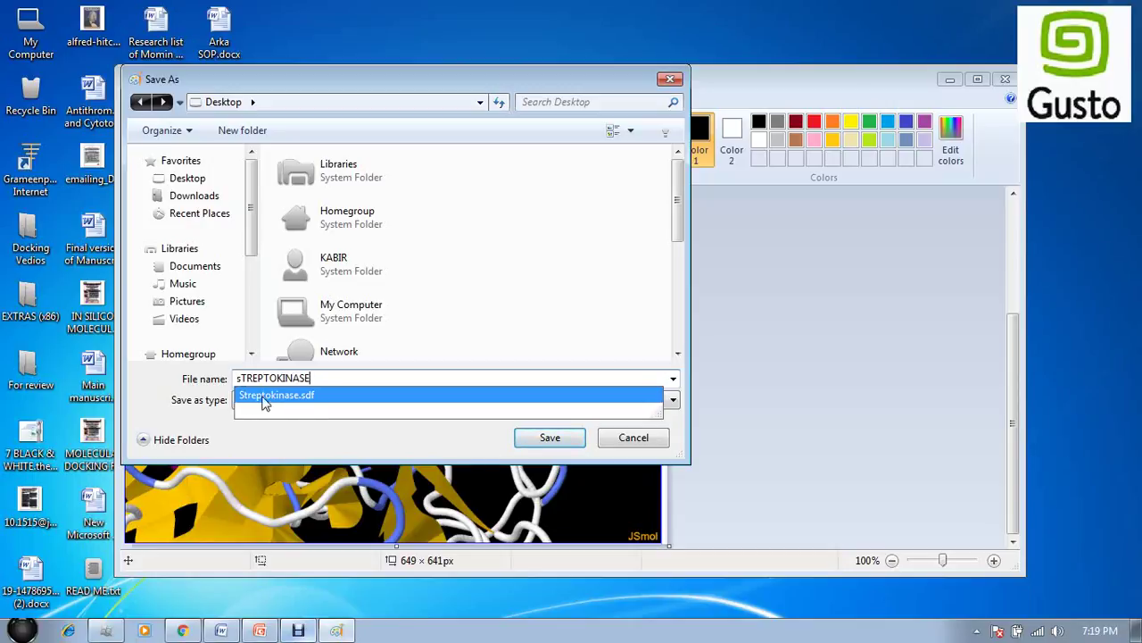
click(241, 377)
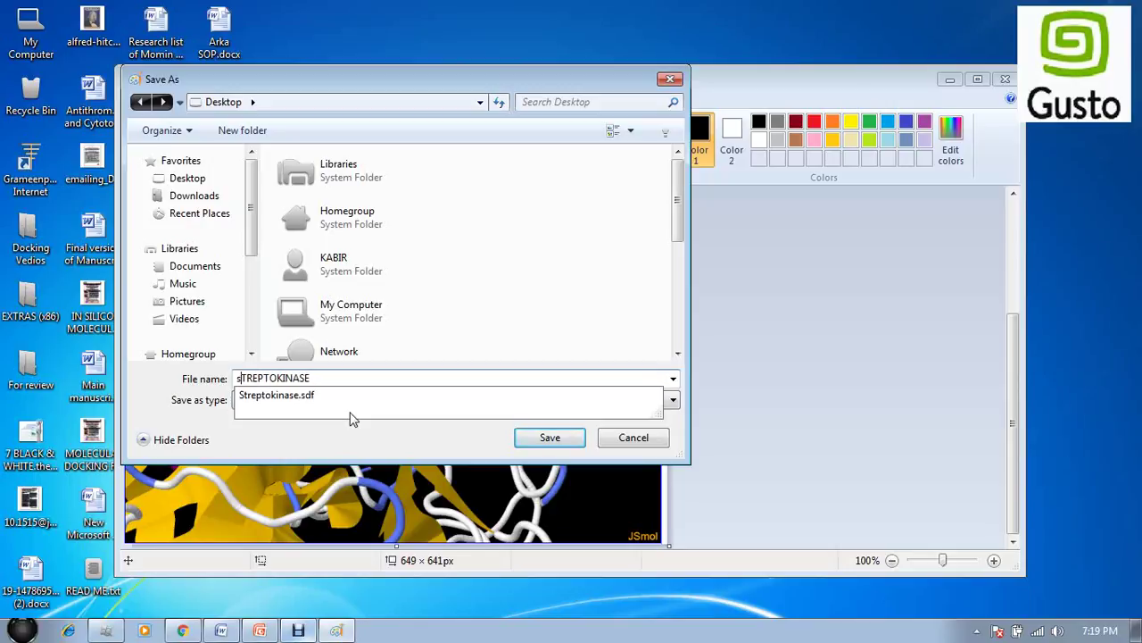
key(BackSpace)
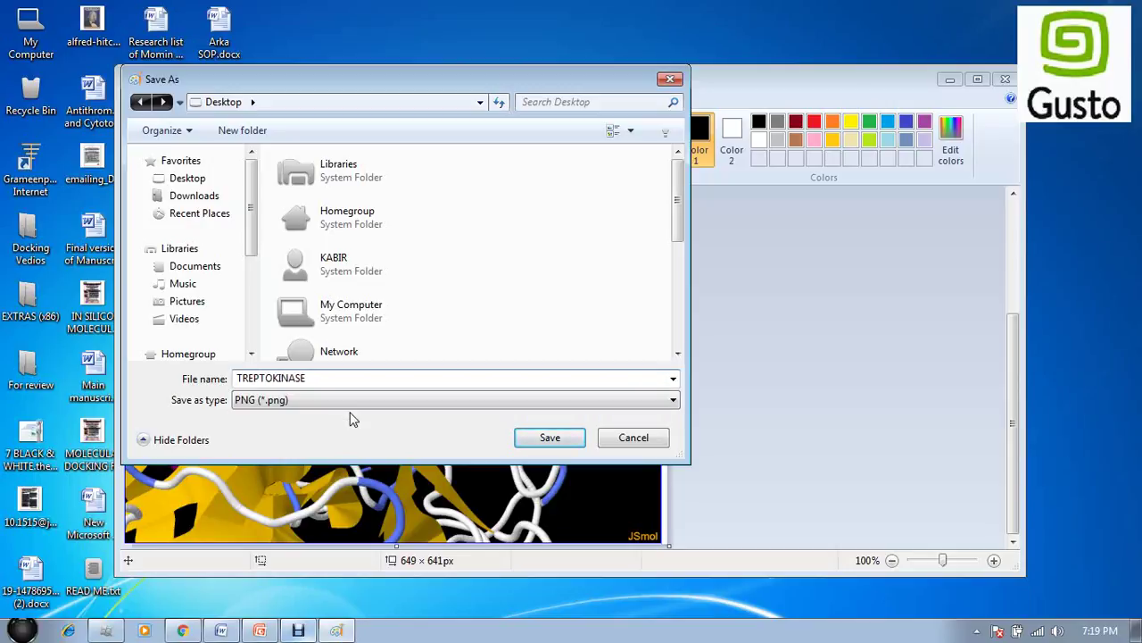
text(A)
key(BackSpace)
text(S)
click(198, 398)
click(535, 440)
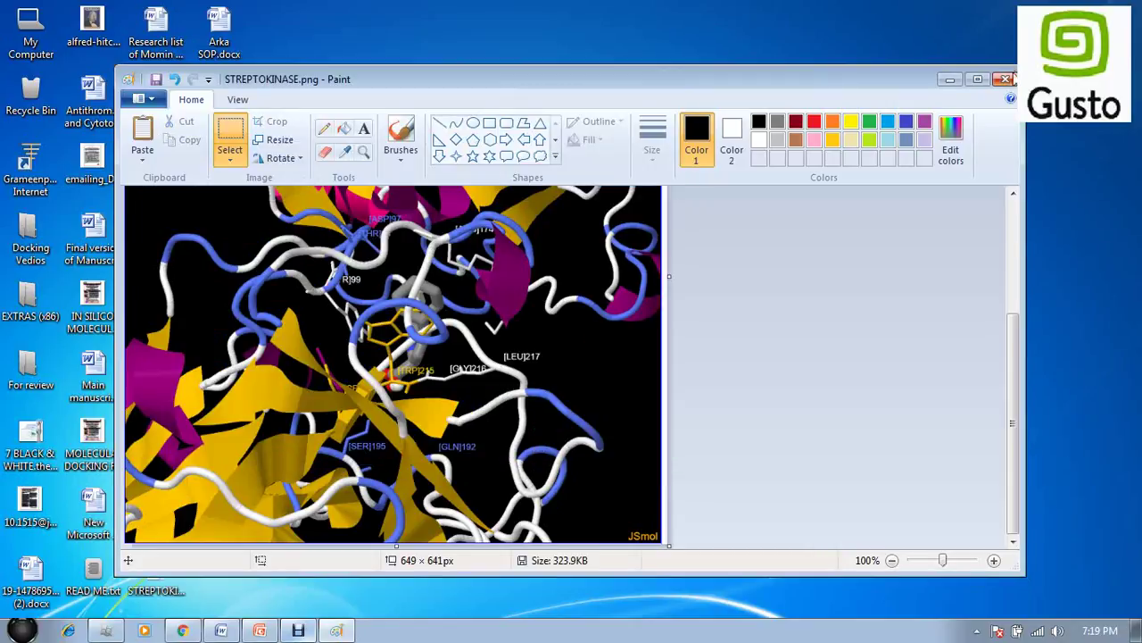
Close Paint and open STREPTOKINASE.png from the desktop in Picasa Photo Viewer.
click(1003, 86)
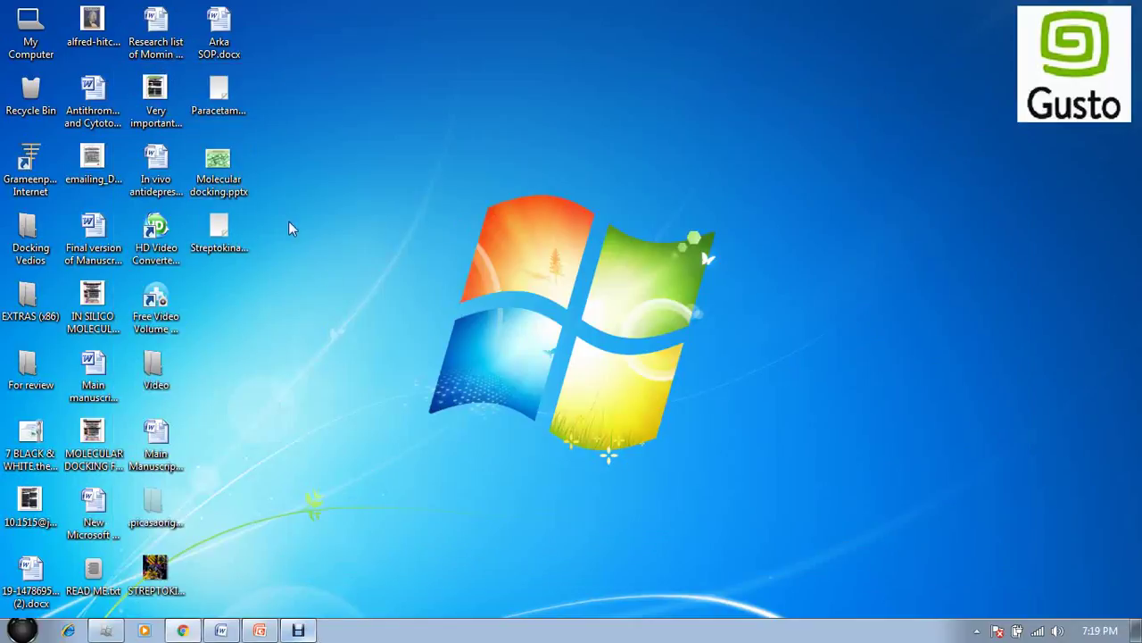
double_click(157, 582)
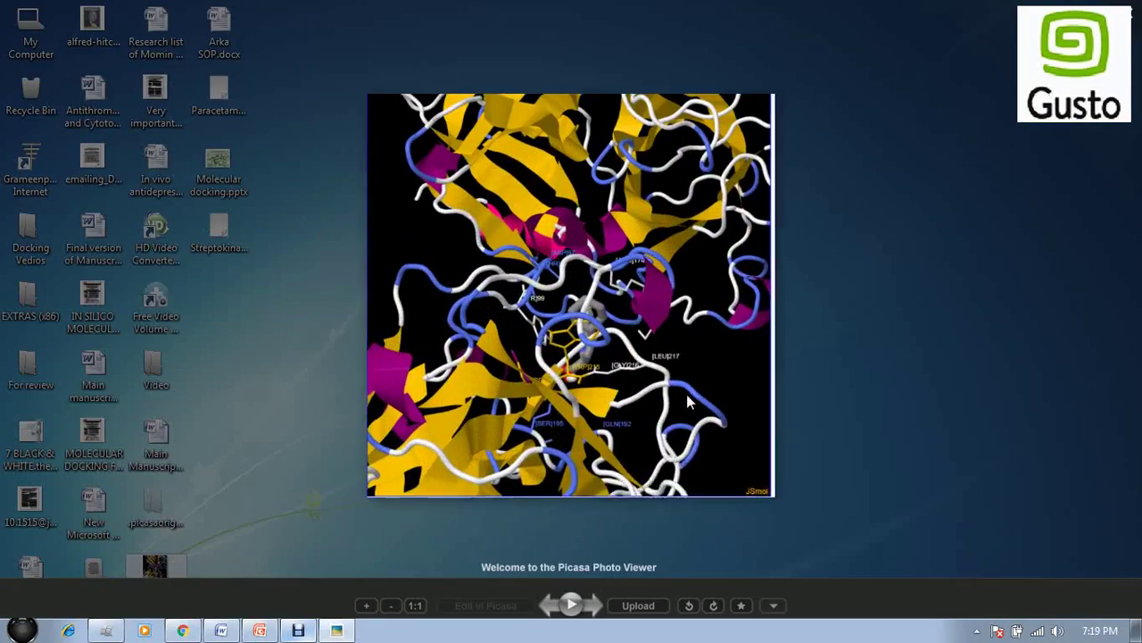
Inspect the saved docking image at closer and wider zoom in the photo viewer and close it.
scroll(610, 280, up, 5)
scroll(610, 280, down, 10)
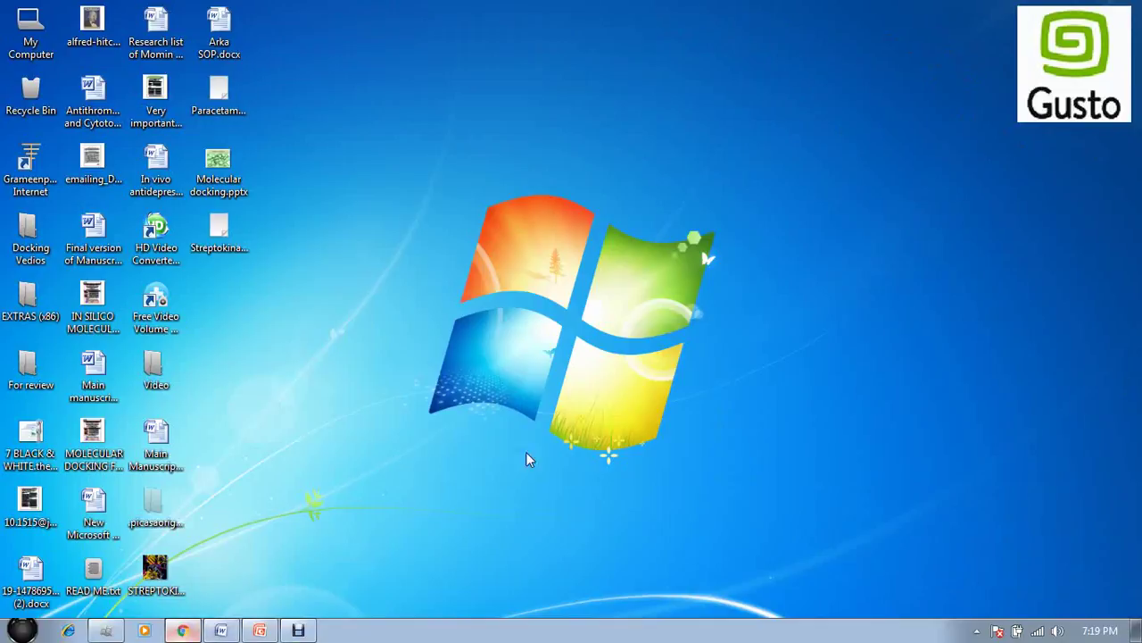
Switch back to Chrome and export the docking model from JSmol as a JPG image named streptokinase.
key(alt+Tab)
right_click(627, 253)
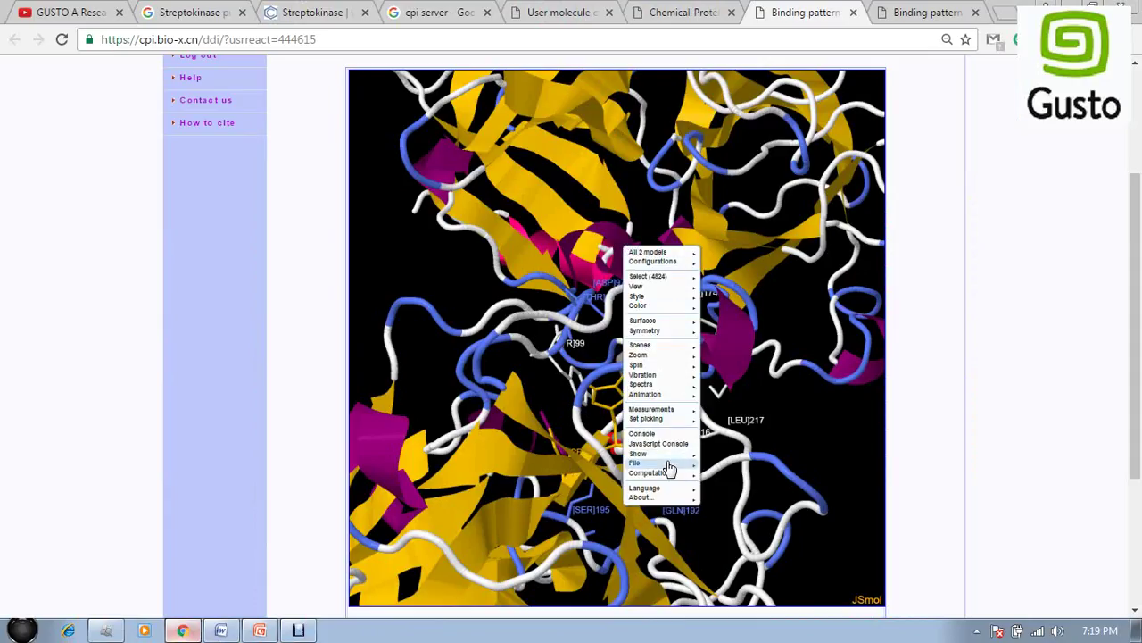
mouse_move(665, 464)
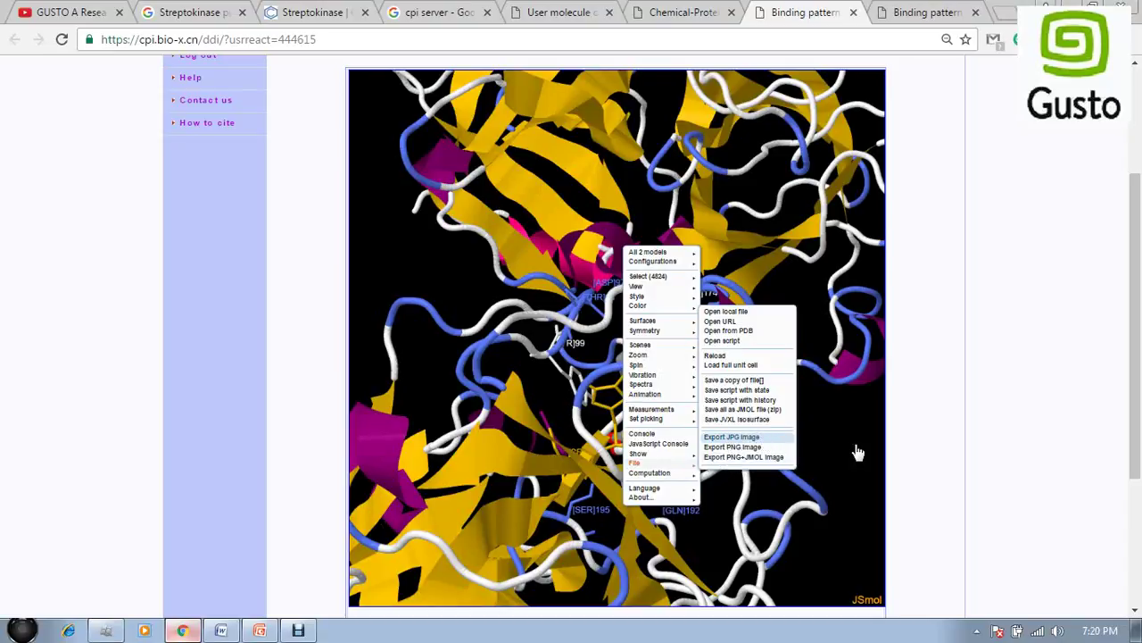
click(727, 437)
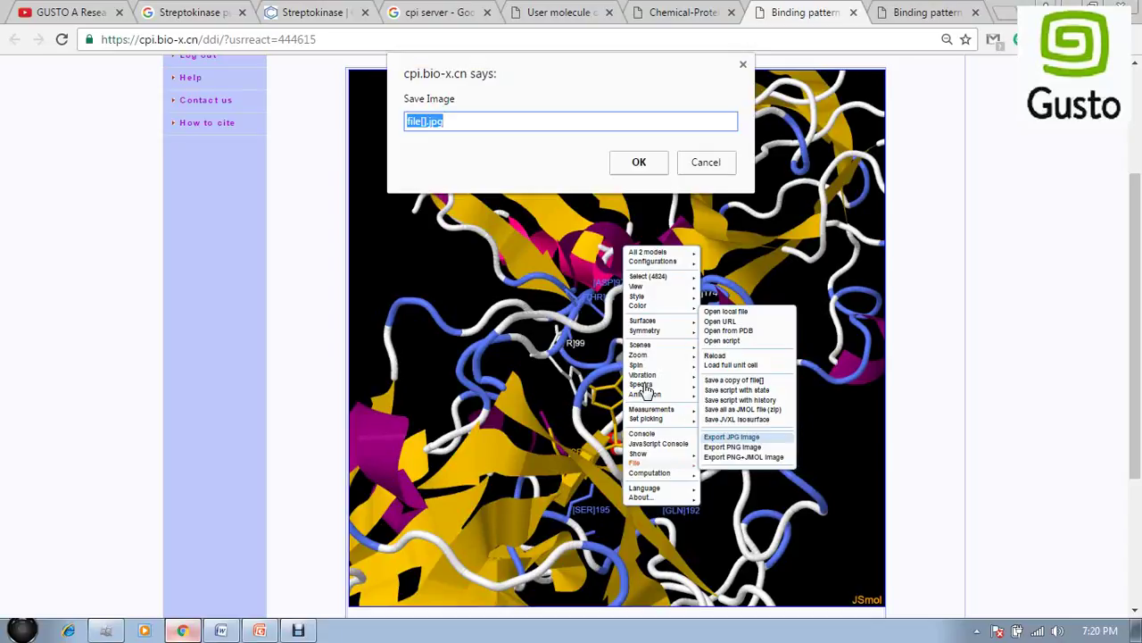
click(426, 122)
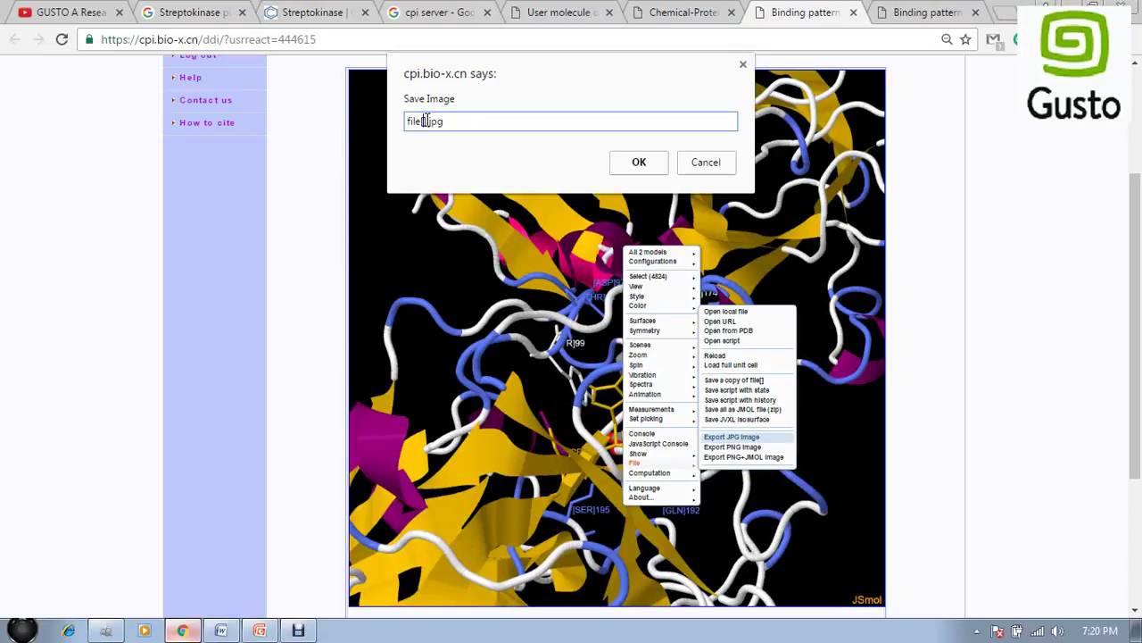
text(streptokinase)
click(635, 163)
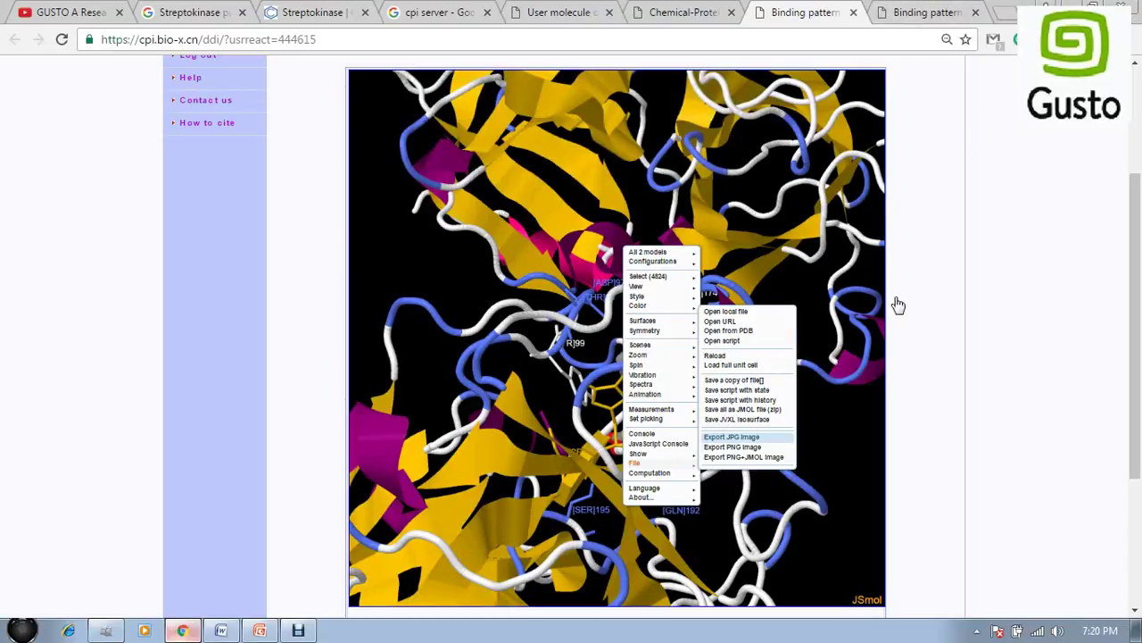
Close the second Binding pattern browser tab, keeping the Streptokinase docking page with tissue-type plasminogen activator open.
click(929, 11)
click(777, 7)
click(953, 12)
click(975, 12)
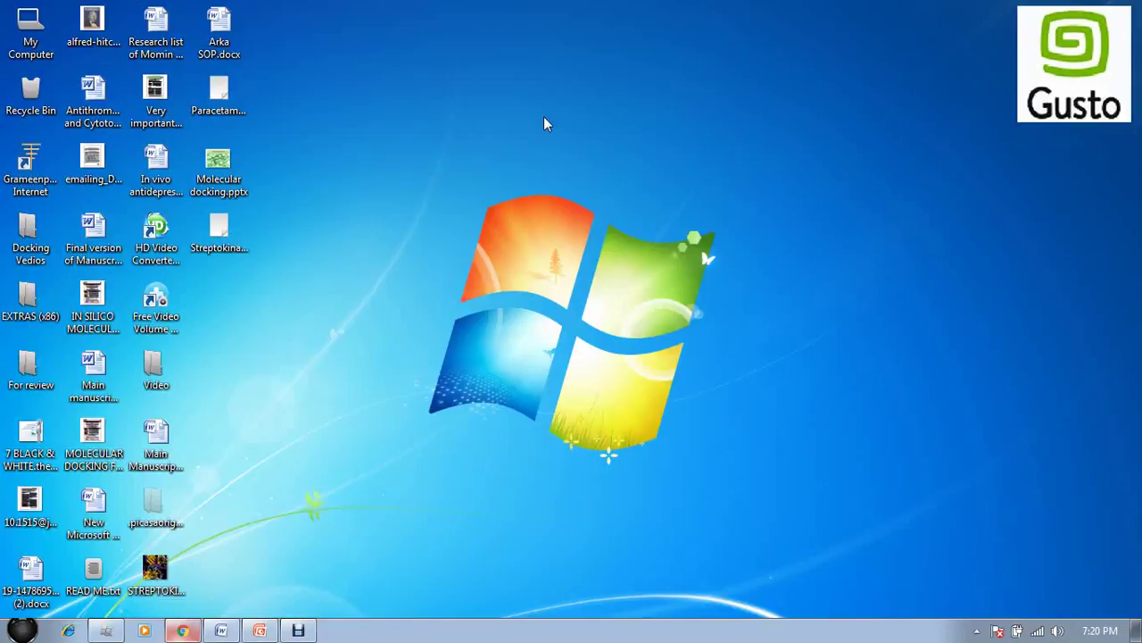
Refresh the desktop, view STREPTOKINASE.png in Picasa Photo Viewer and close the viewer.
right_click(544, 116)
click(591, 163)
click(154, 571)
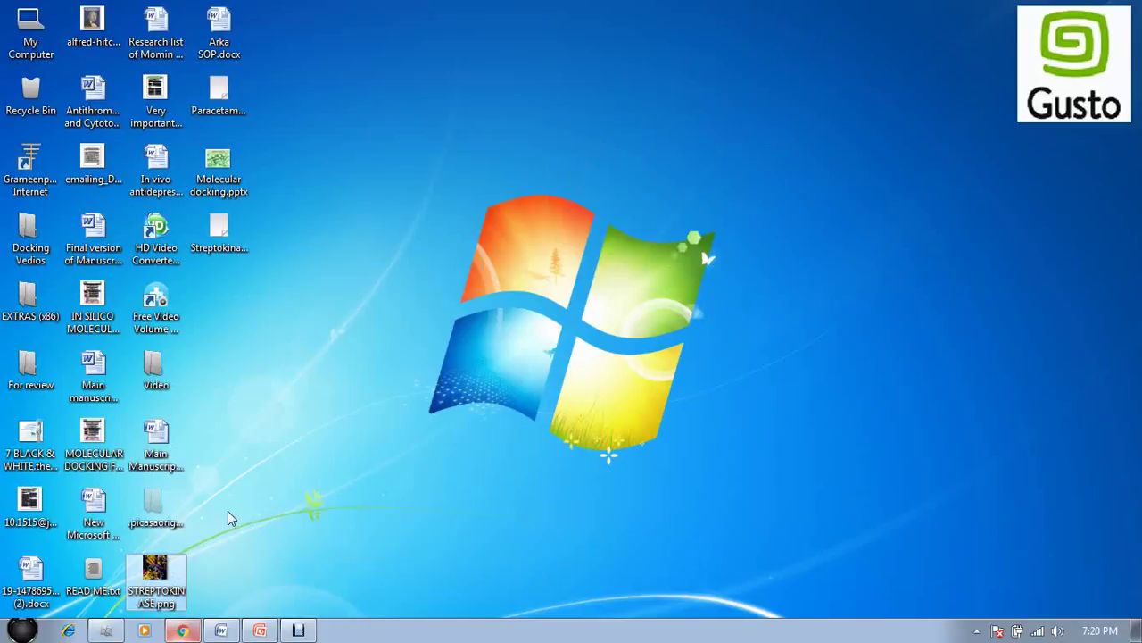
double_click(156, 576)
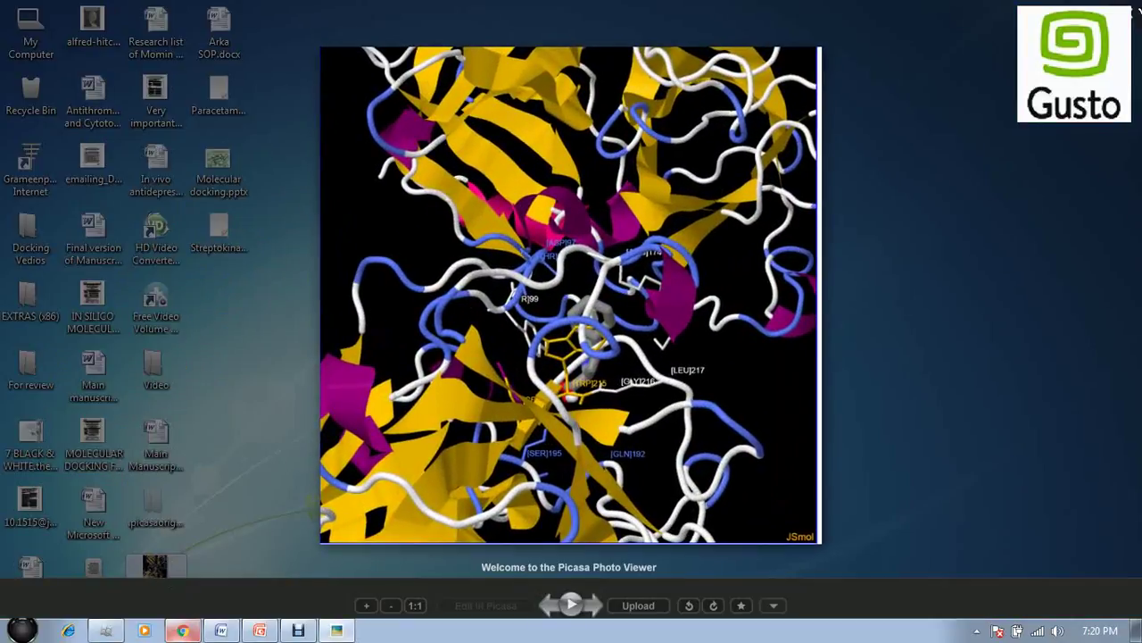
key(Escape)
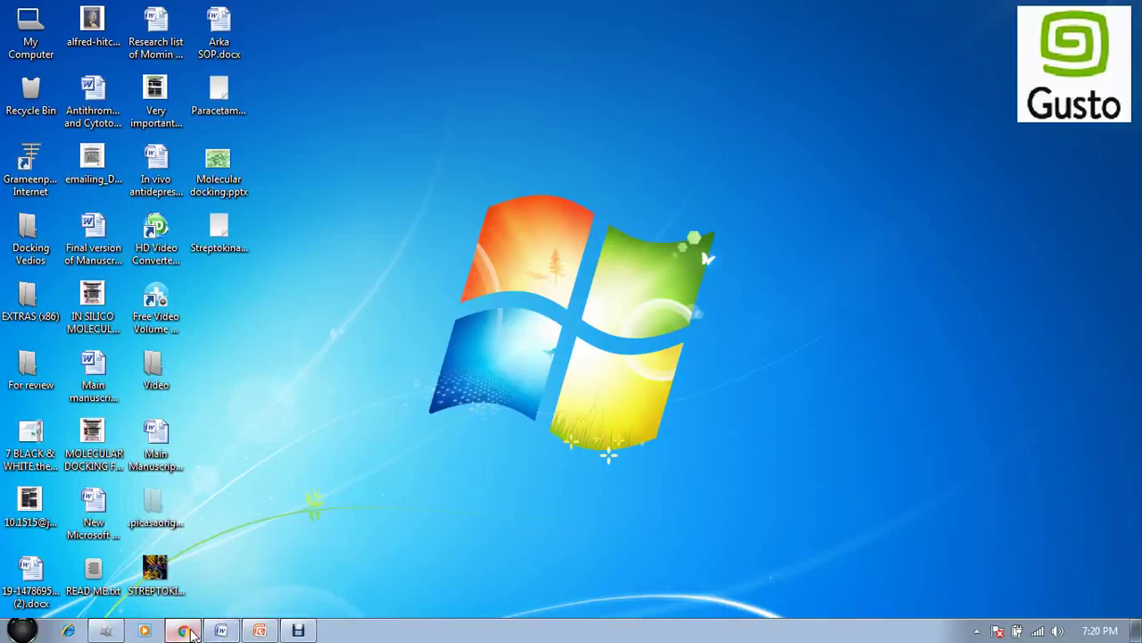
Return to the Binding pattern page in Chrome and examine the Streptokinase docking model and its labelled residues in a wider view.
click(187, 632)
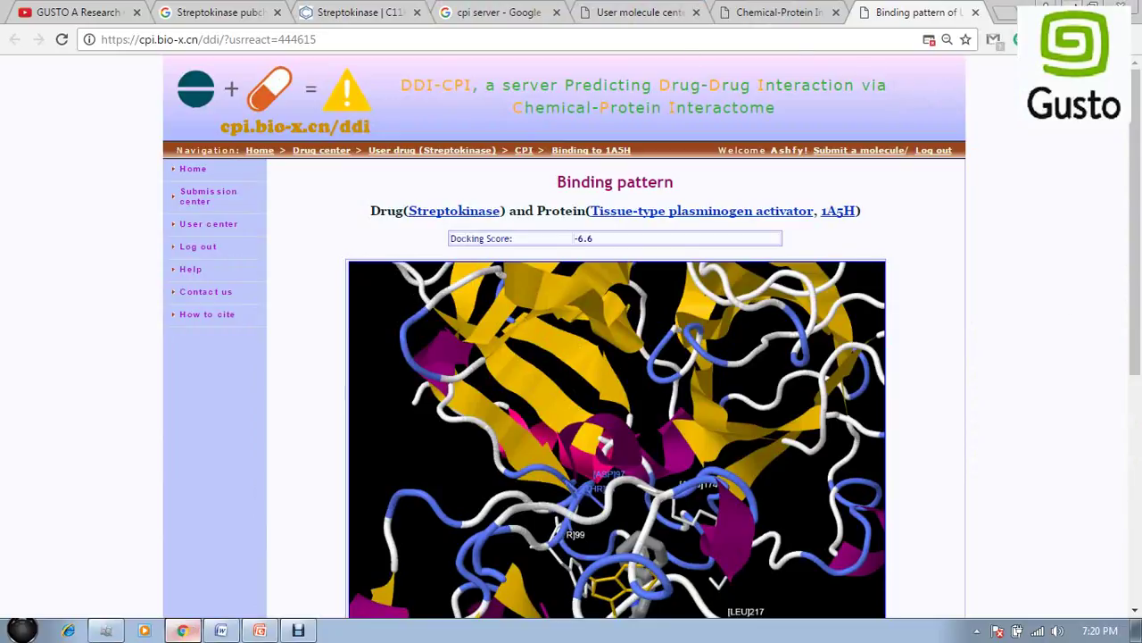
key(super+d)
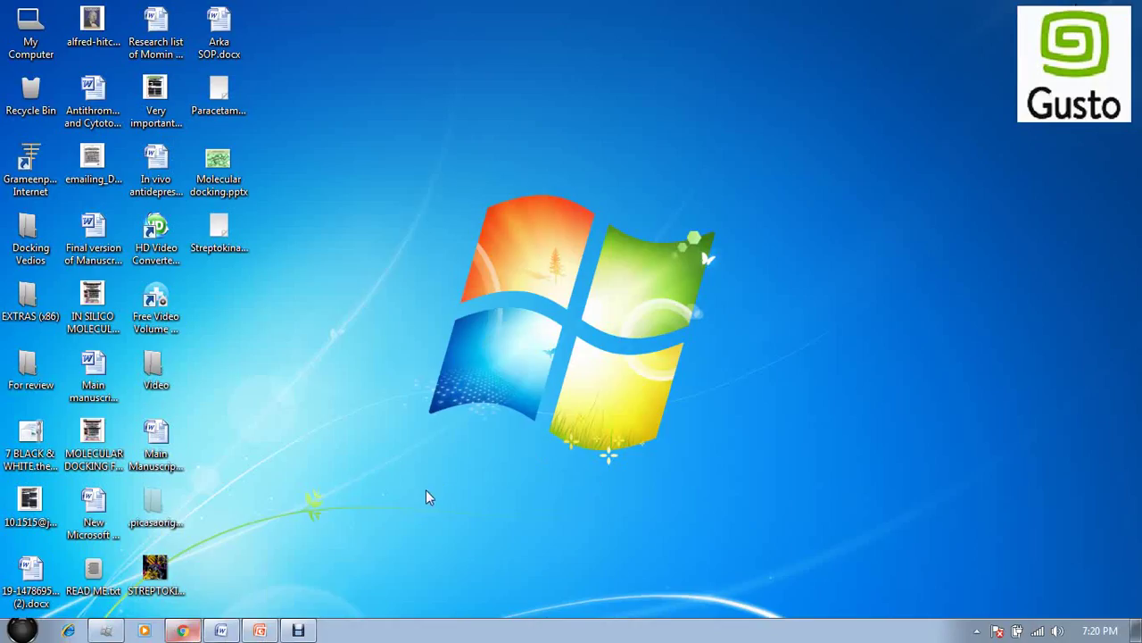
click(183, 630)
scroll(1049, 326, down, 2)
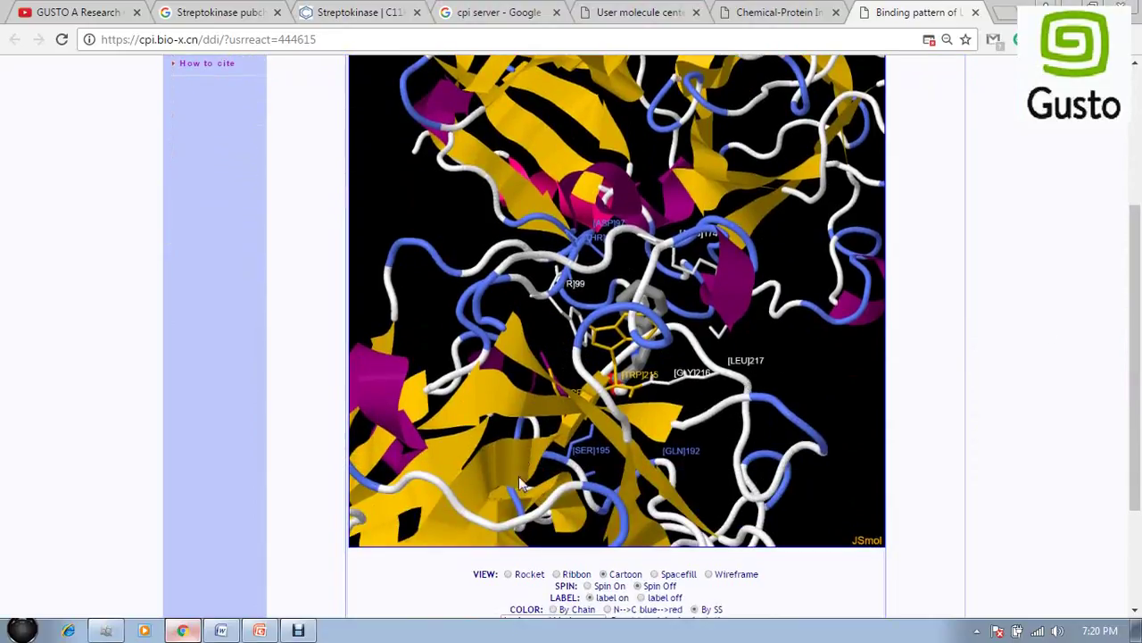
mouse_move(741, 402)
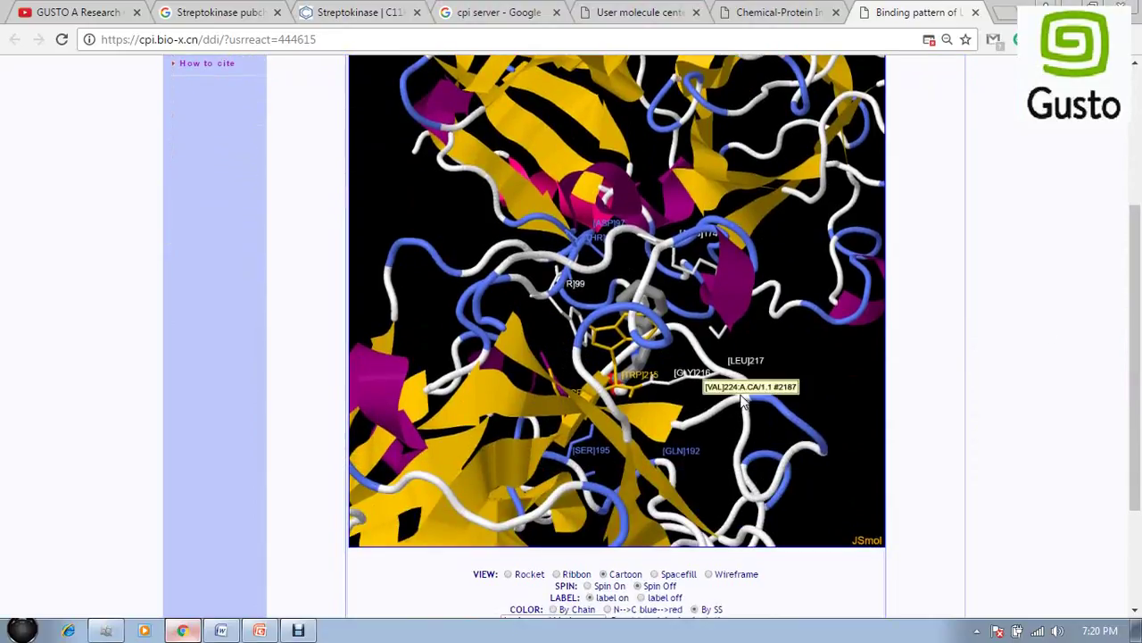
drag(849, 381, 980, 324)
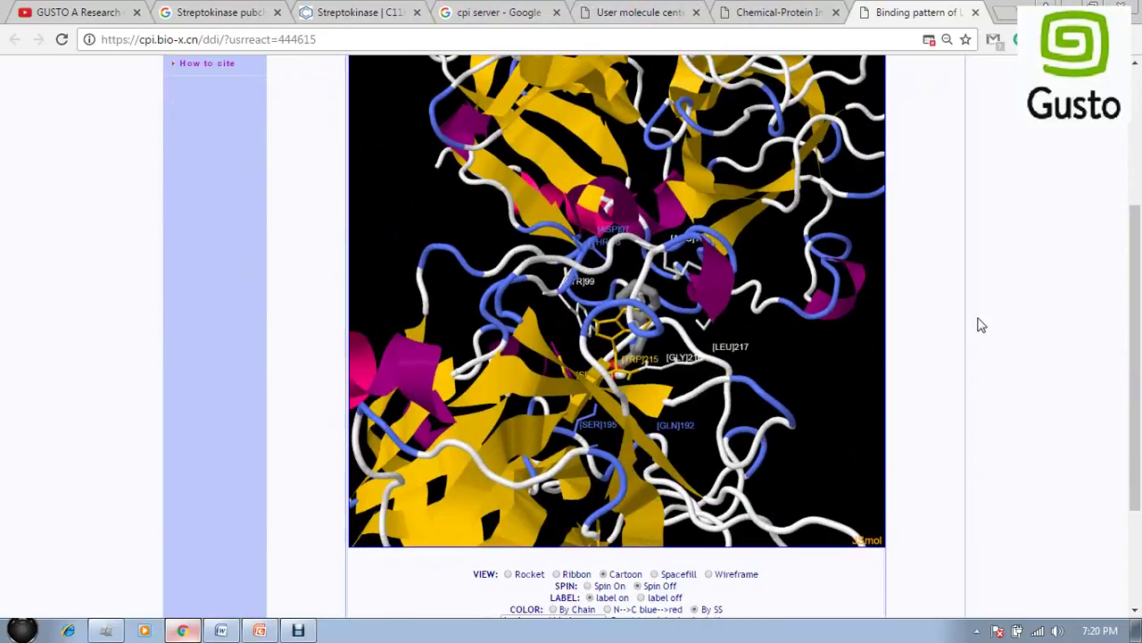
scroll(979, 324, up, 3)
scroll(972, 326, down, 2)
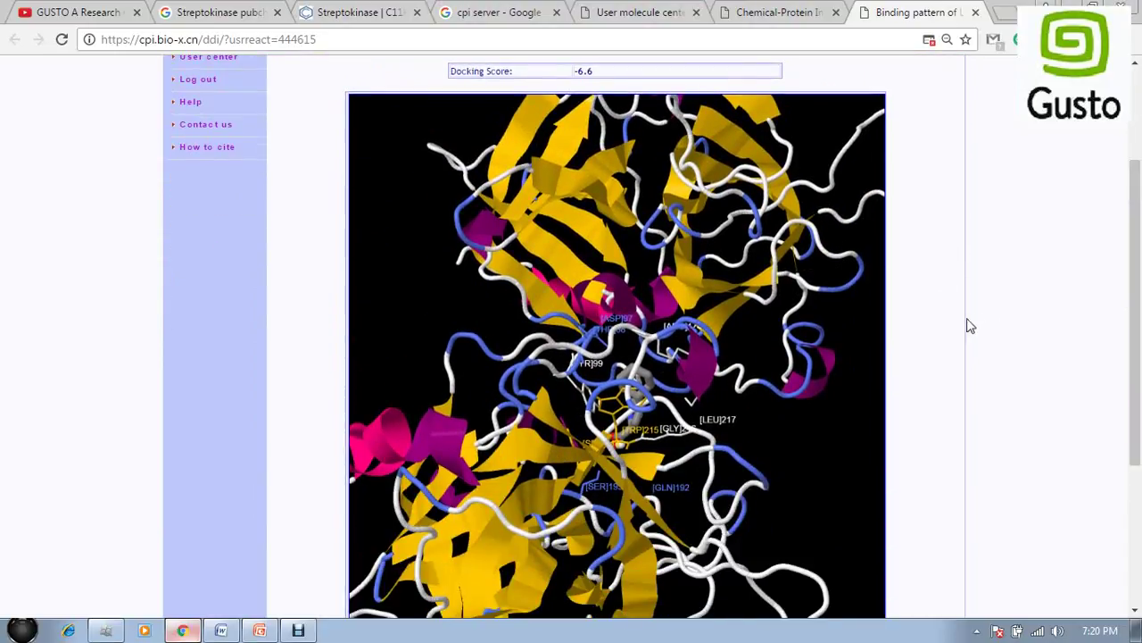
mouse_move(700, 386)
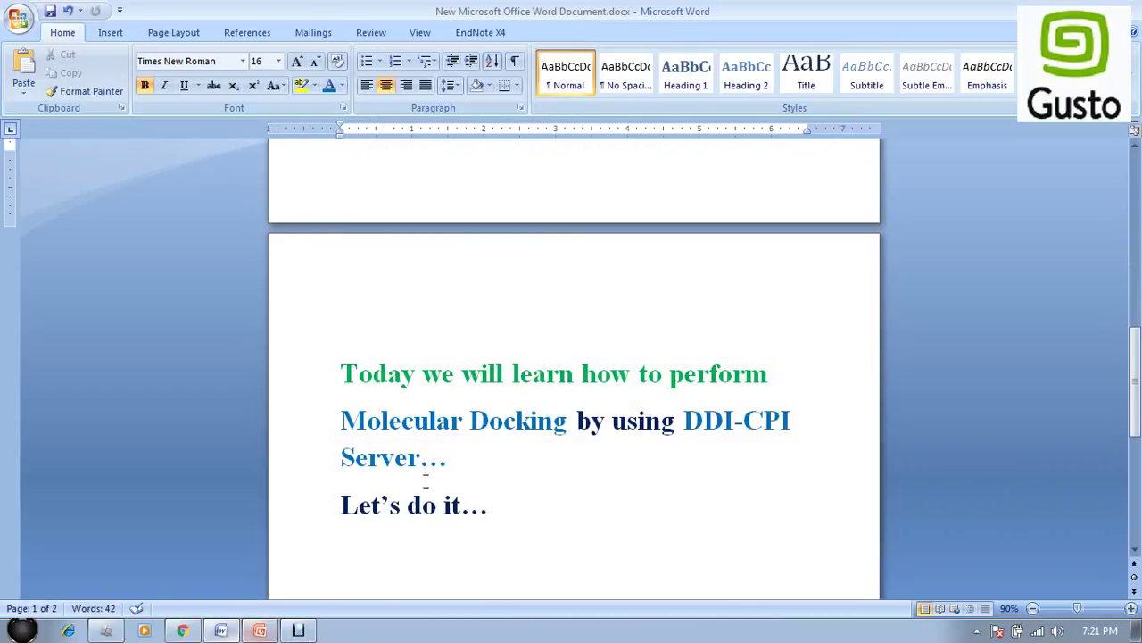
Switch to the Word document and place the cursor after the closing line "Let's do it…".
click(575, 522)
scroll(574, 521, down, 3)
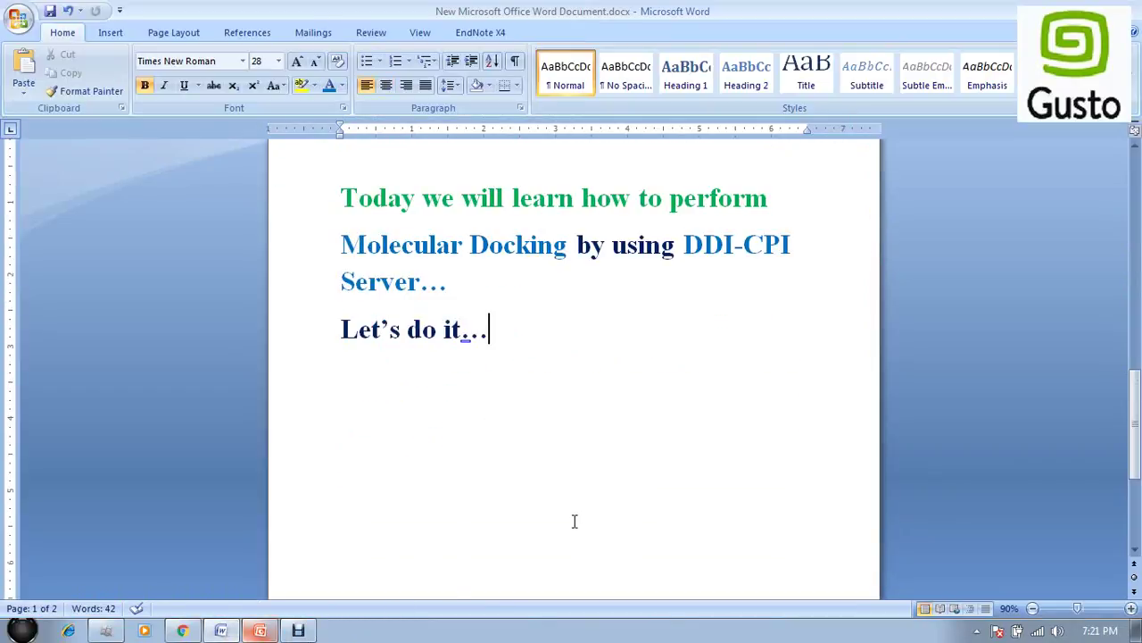